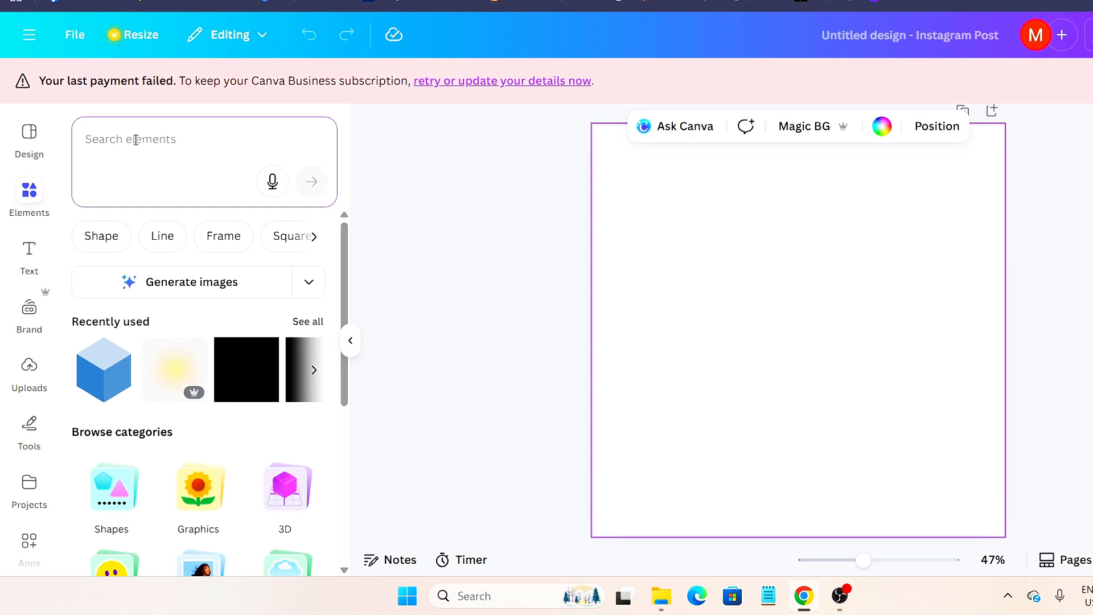
- Search elements for 'cube', filter to Graphics, and add the blue cube graphic to the post
{"action": "type", "text": "cube"}
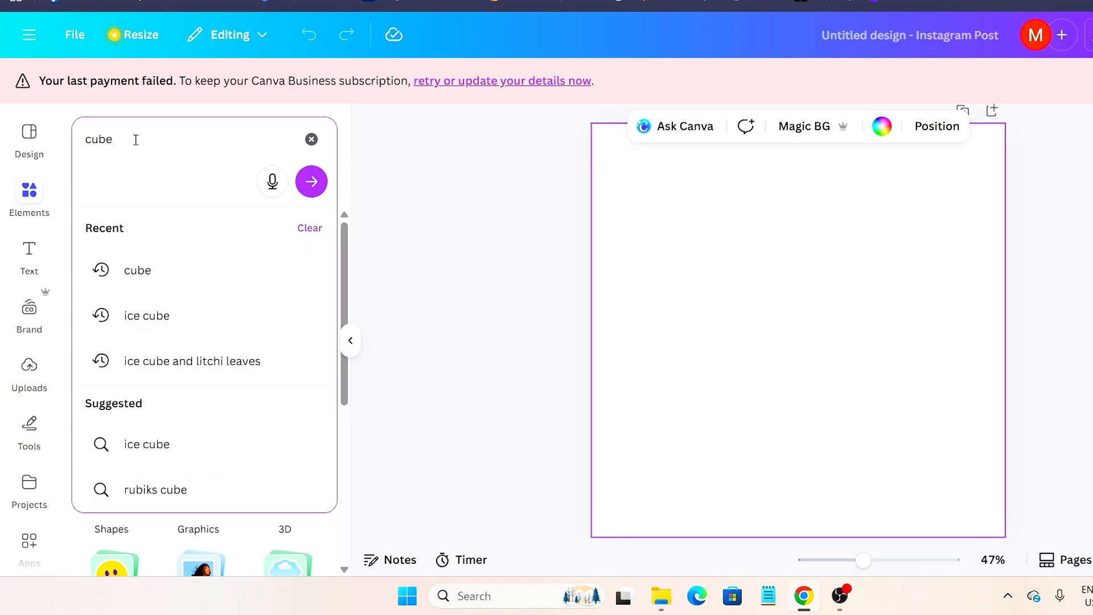
{"action": "key", "text": "Return"}
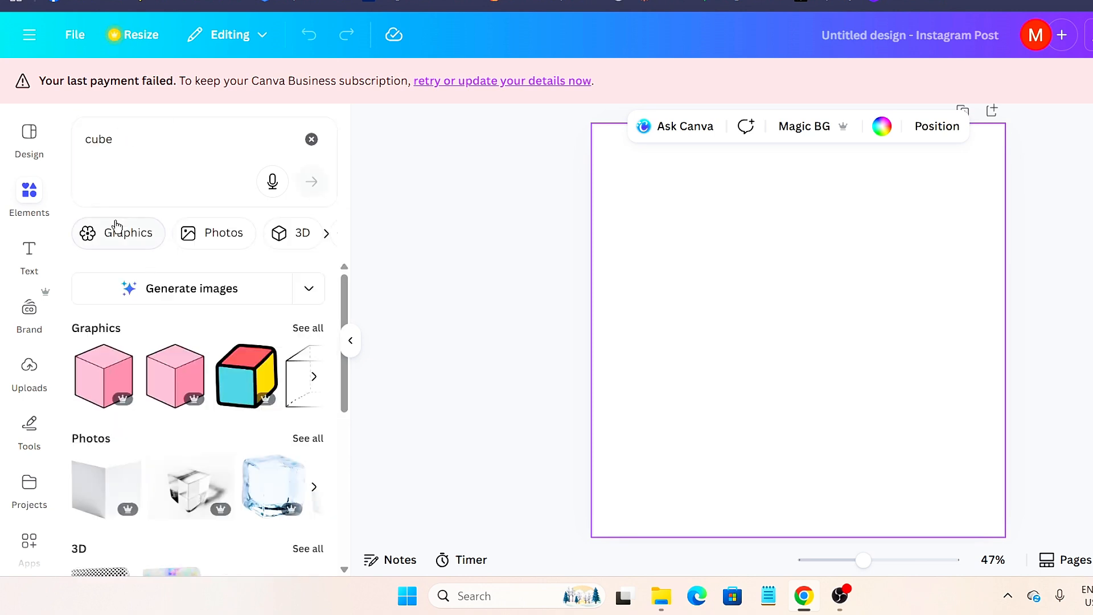
{"action": "left_click", "coordinate": [117, 226]}
{"action": "scroll", "coordinate": [212, 438], "scroll_direction": "down", "scroll_amount": 3}
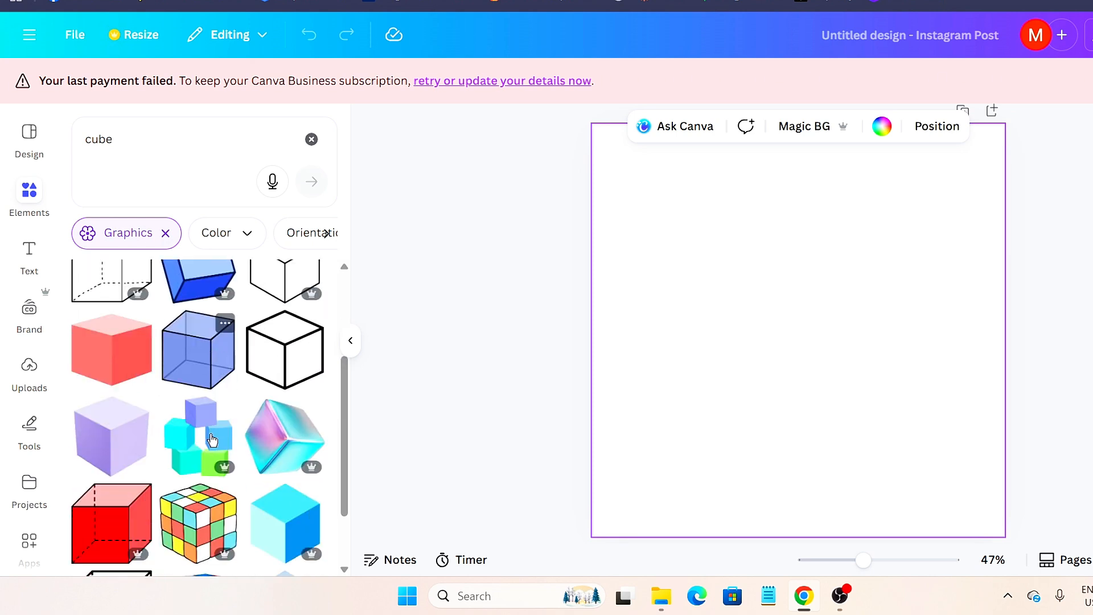
{"action": "scroll", "coordinate": [212, 438], "scroll_direction": "down", "scroll_amount": 3}
{"action": "left_click", "coordinate": [286, 446]}
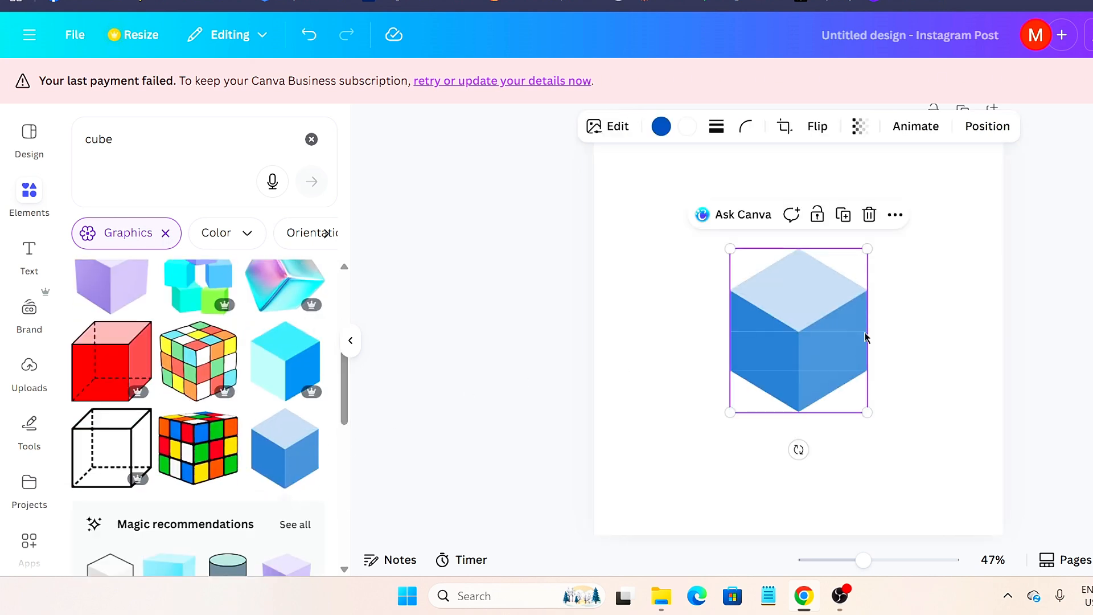
- Enlarge the blue cube to about 622 × 742 and centre it on the Instagram post
{"action": "left_click", "coordinate": [886, 336]}
{"action": "left_click", "coordinate": [827, 344]}
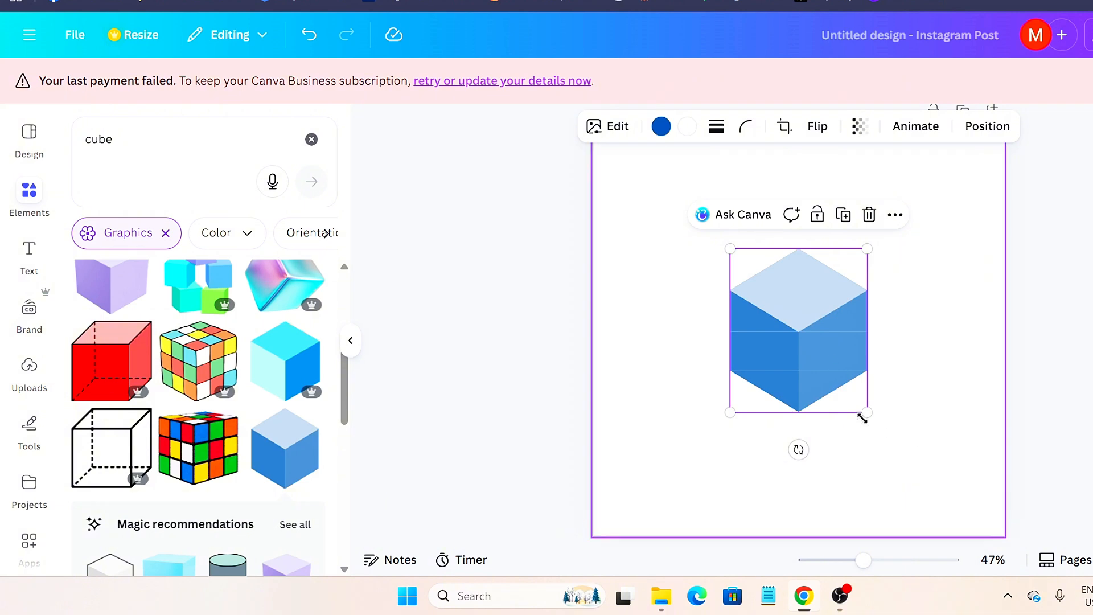
{"action": "left_click_drag", "start_coordinate": [867, 411], "coordinate": [933, 492]}
{"action": "left_click_drag", "start_coordinate": [849, 346], "coordinate": [820, 271]}
{"action": "left_click_drag", "start_coordinate": [903, 398], "coordinate": [929, 447]}
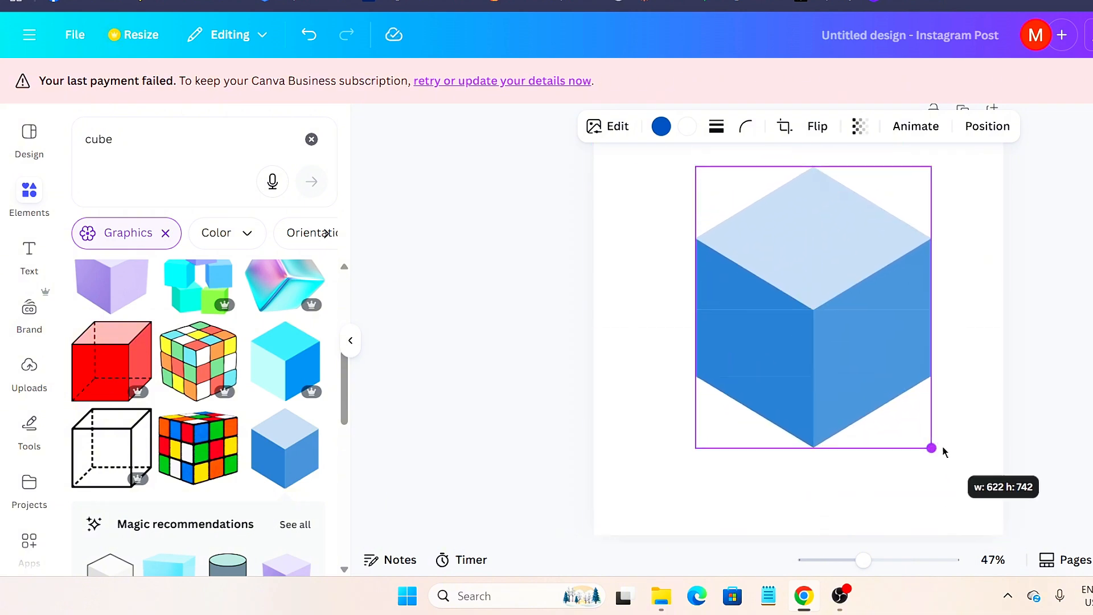
{"action": "left_click_drag", "start_coordinate": [856, 354], "coordinate": [800, 353]}
{"action": "left_click", "coordinate": [517, 286]}
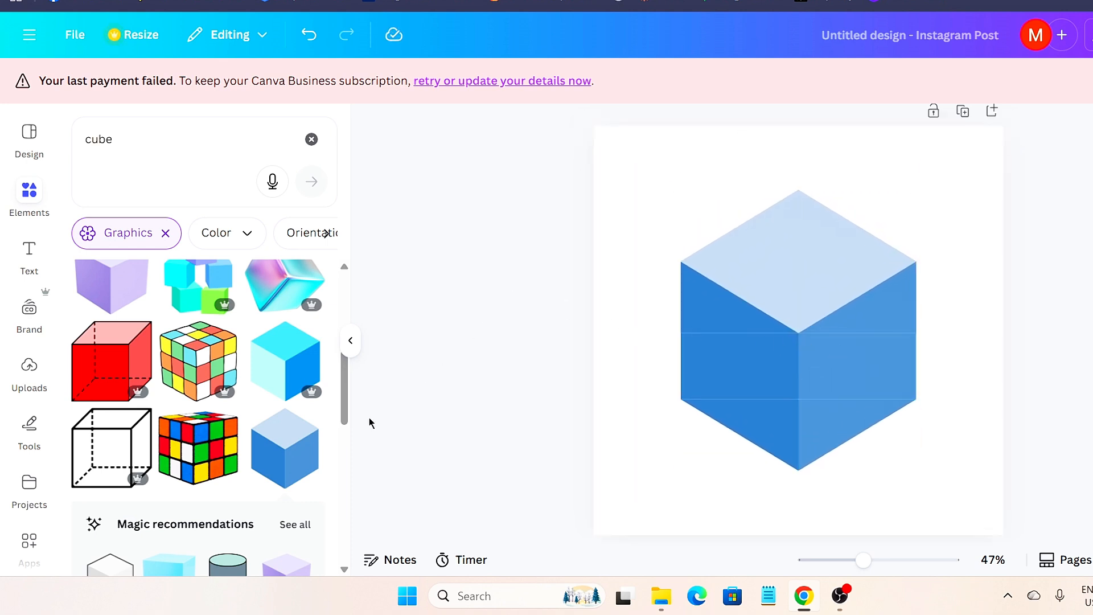
{"action": "scroll", "coordinate": [34, 461], "scroll_direction": "down", "scroll_amount": 3}
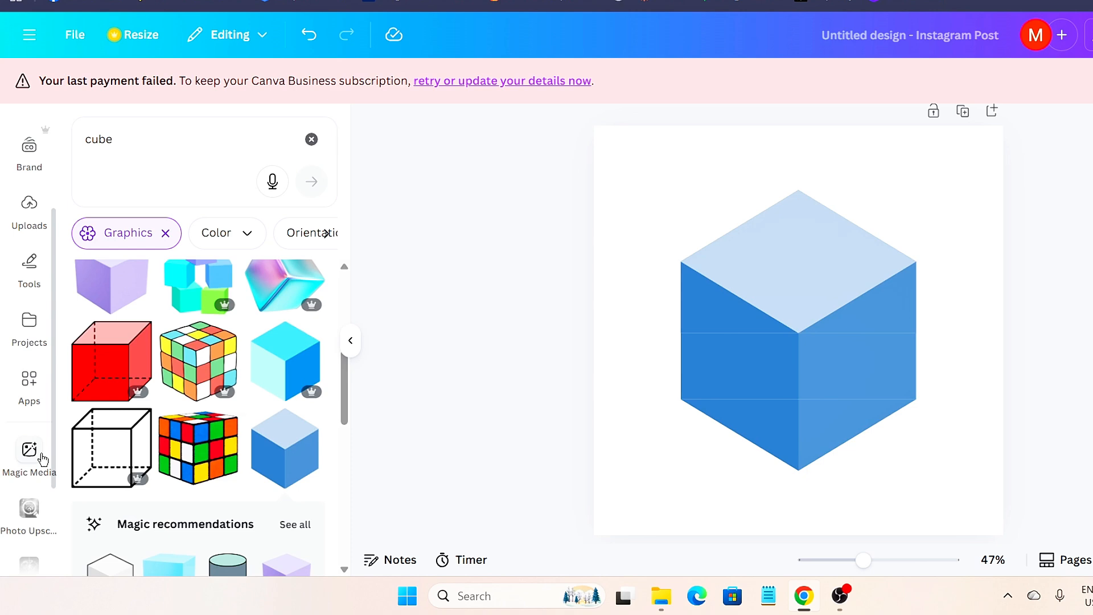
- Find and open the TypeCraft app from the Apps panel
{"action": "left_click", "coordinate": [29, 387]}
{"action": "left_click", "coordinate": [126, 139]}
{"action": "type", "text": "typecra"}
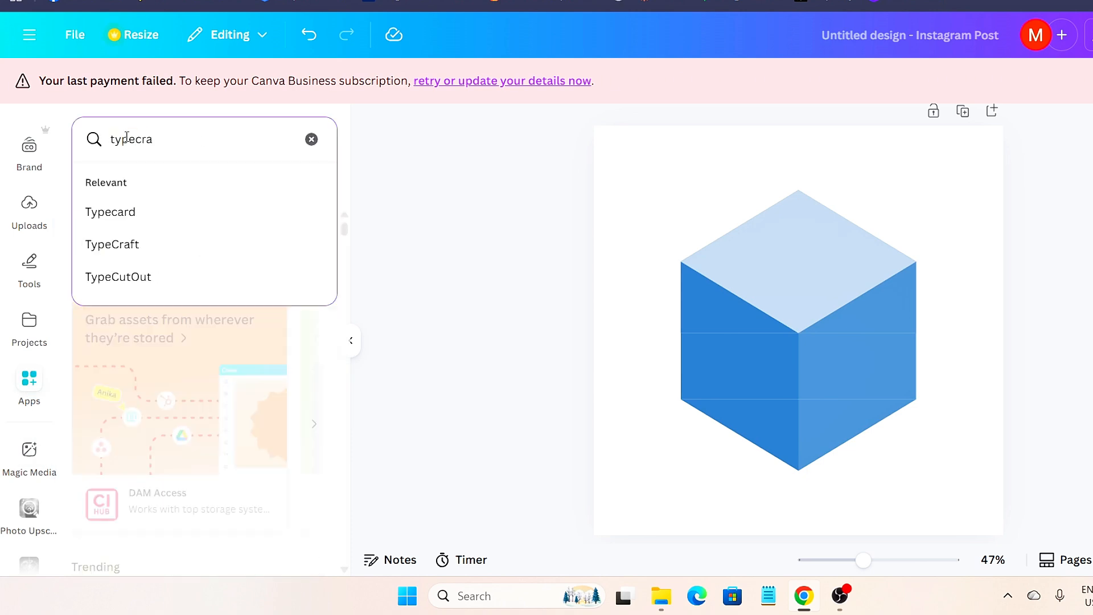
{"action": "key", "text": "Escape"}
{"action": "type", "text": "ft"}
{"action": "key", "text": "Return"}
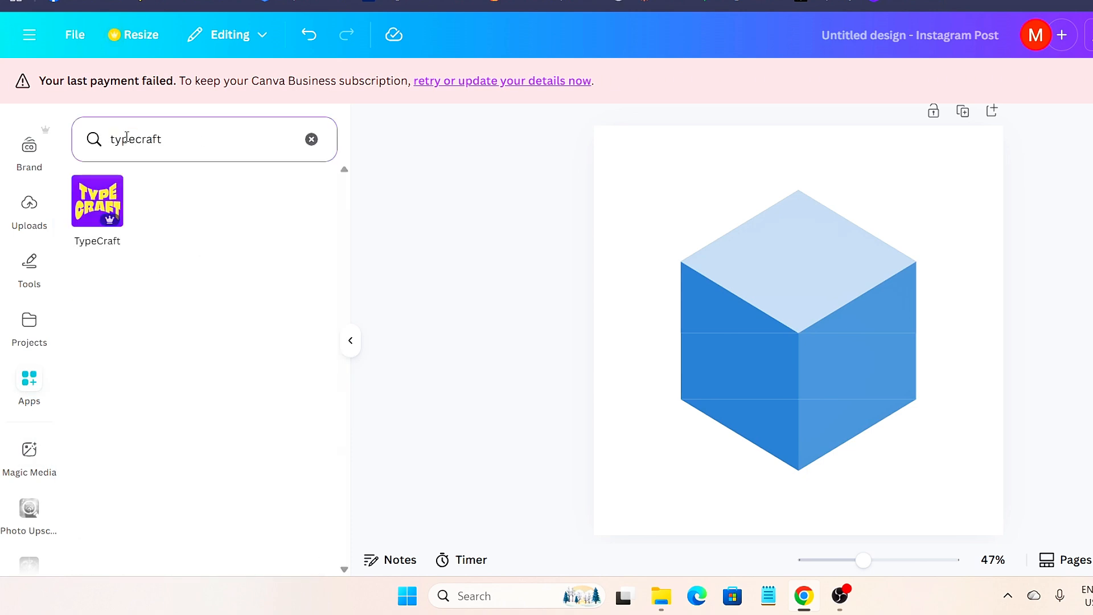
{"action": "left_click", "coordinate": [97, 202]}
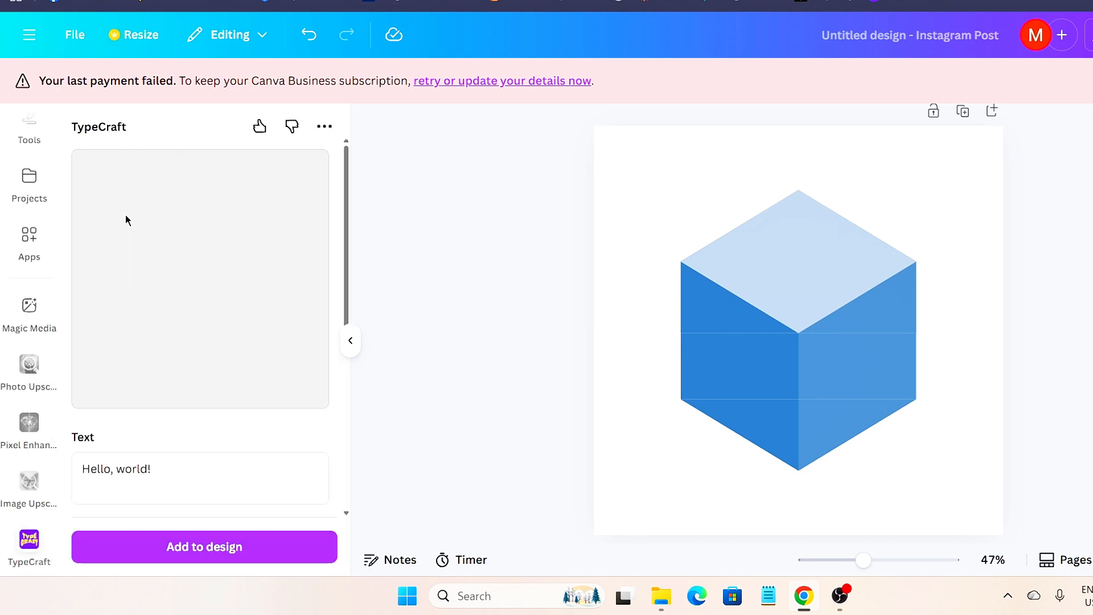
- Set TypeCraft's font to Gabato and replace 'Hello, world!' with the letter J
{"action": "scroll", "coordinate": [178, 428], "scroll_direction": "down", "scroll_amount": 3}
{"action": "left_click", "coordinate": [143, 395]}
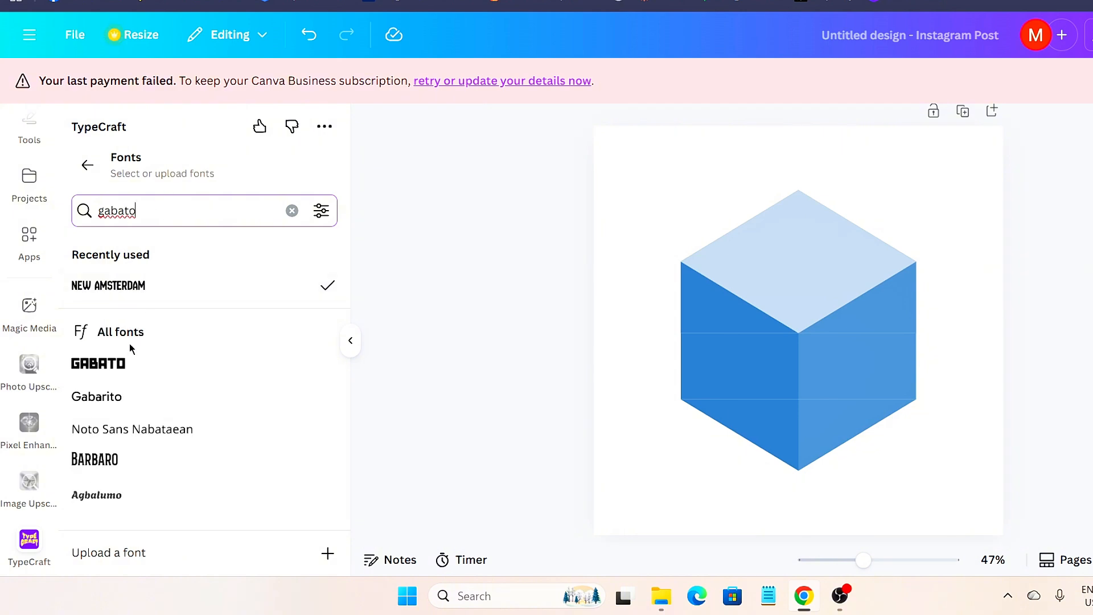
{"action": "left_click", "coordinate": [117, 363]}
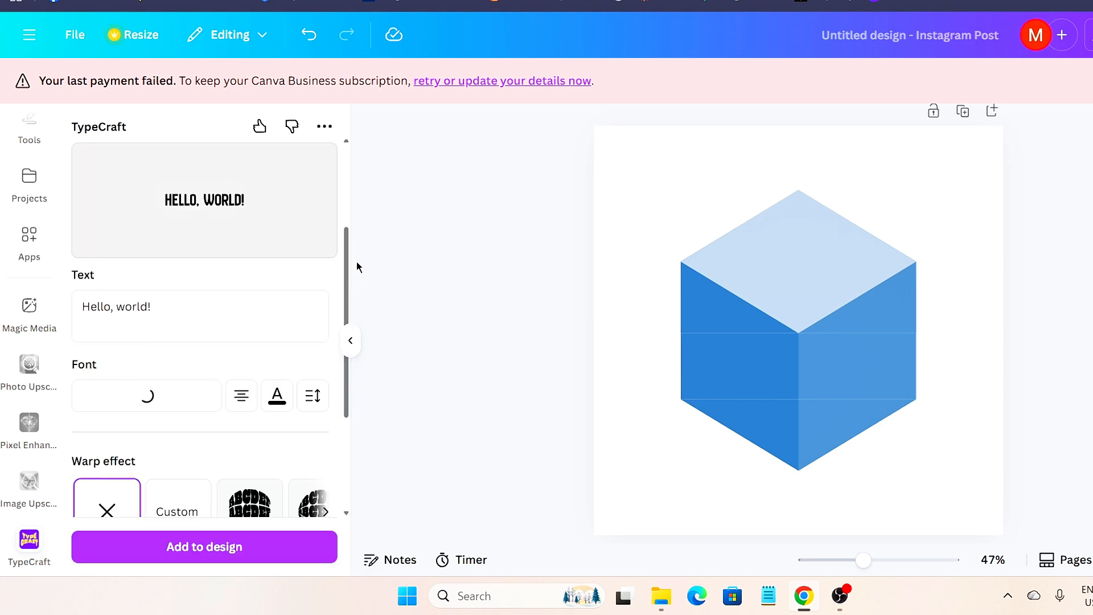
{"action": "left_click", "coordinate": [243, 324]}
{"action": "key", "text": "ctrl+a"}
{"action": "key", "text": "BackSpace"}
{"action": "type", "text": "j"}
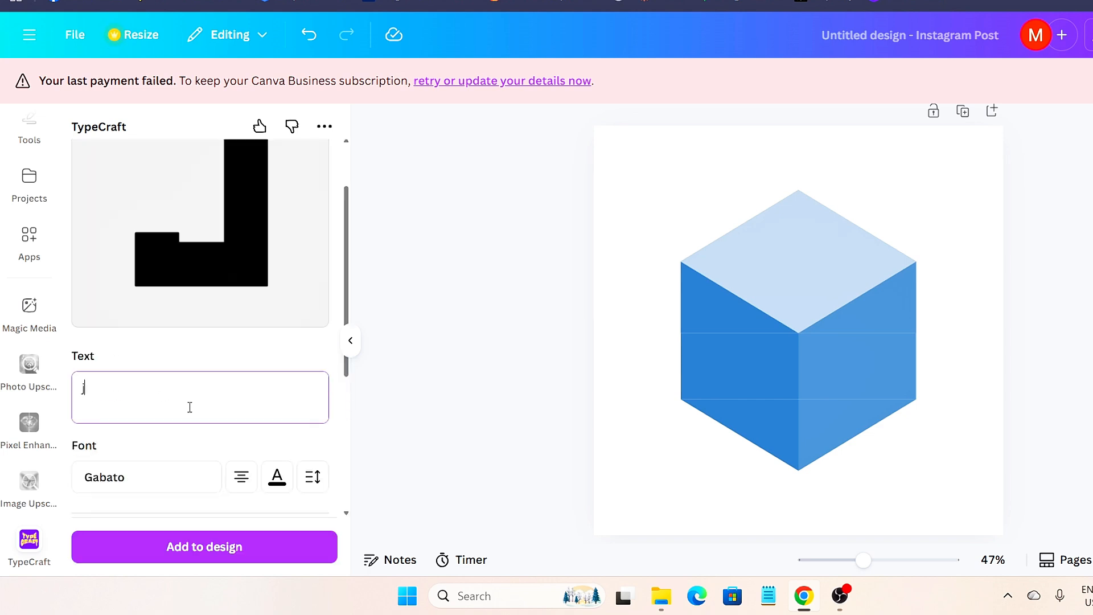
{"action": "key", "text": "BackSpace"}
- Enter a capital J, reshape it with a custom warp, and add it to the design
{"action": "type", "text": "J"}
{"action": "left_click", "coordinate": [184, 322]}
{"action": "left_click_drag", "start_coordinate": [135, 413], "coordinate": [134, 366]}
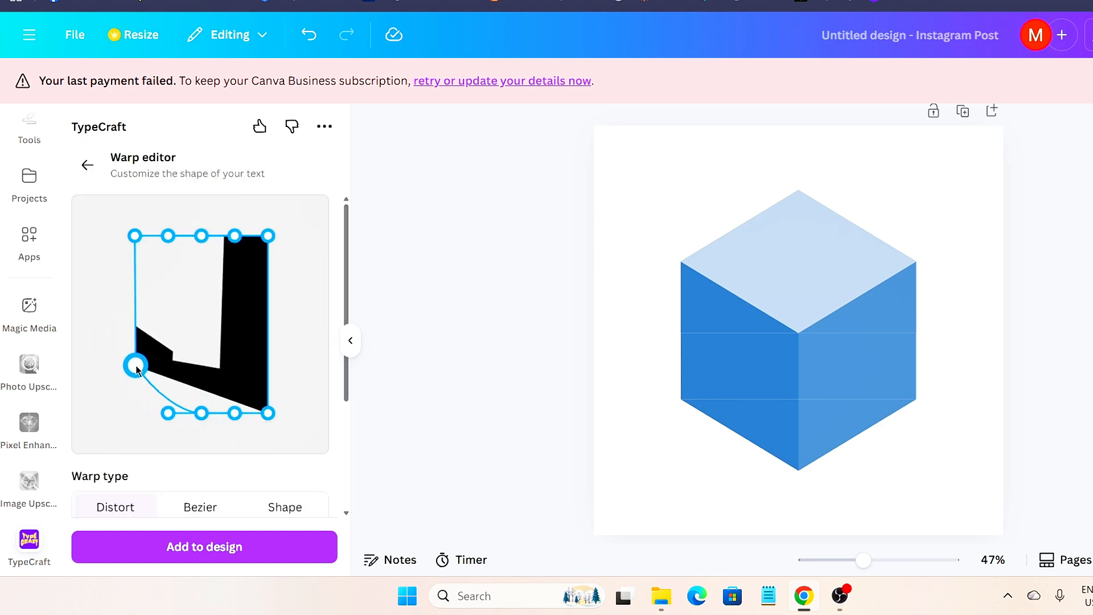
{"action": "left_click_drag", "start_coordinate": [268, 413], "coordinate": [270, 361]}
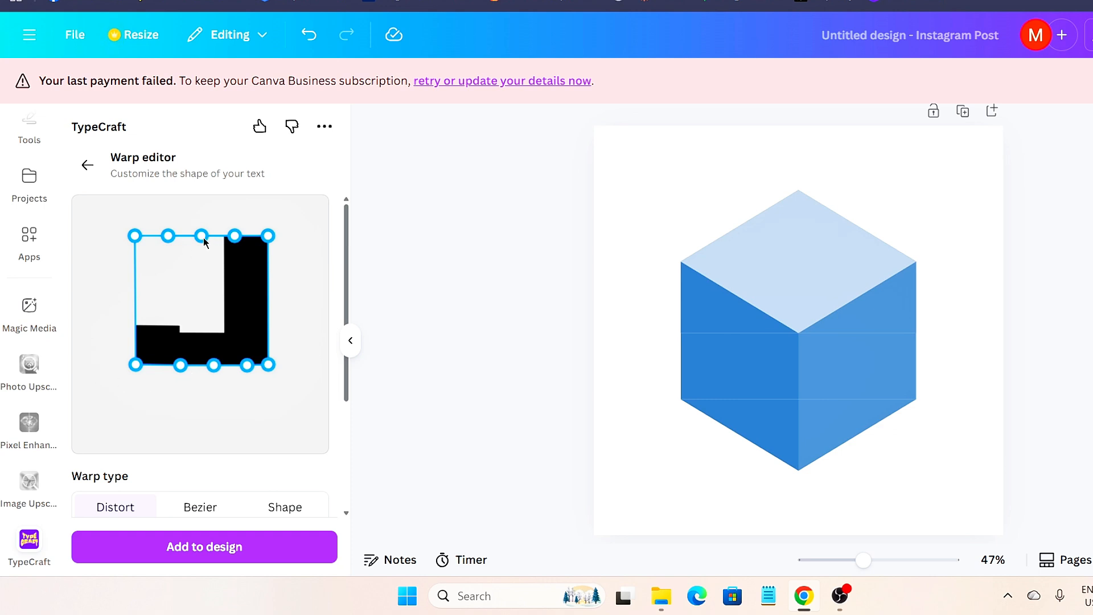
{"action": "left_click_drag", "start_coordinate": [202, 236], "coordinate": [214, 235]}
{"action": "left_click_drag", "start_coordinate": [135, 364], "coordinate": [143, 363]}
{"action": "left_click_drag", "start_coordinate": [149, 235], "coordinate": [155, 261]}
{"action": "left_click_drag", "start_coordinate": [268, 235], "coordinate": [266, 264]}
{"action": "left_click_drag", "start_coordinate": [213, 236], "coordinate": [213, 260]}
{"action": "left_click_drag", "start_coordinate": [265, 263], "coordinate": [267, 261]}
{"action": "left_click_drag", "start_coordinate": [182, 268], "coordinate": [179, 261]}
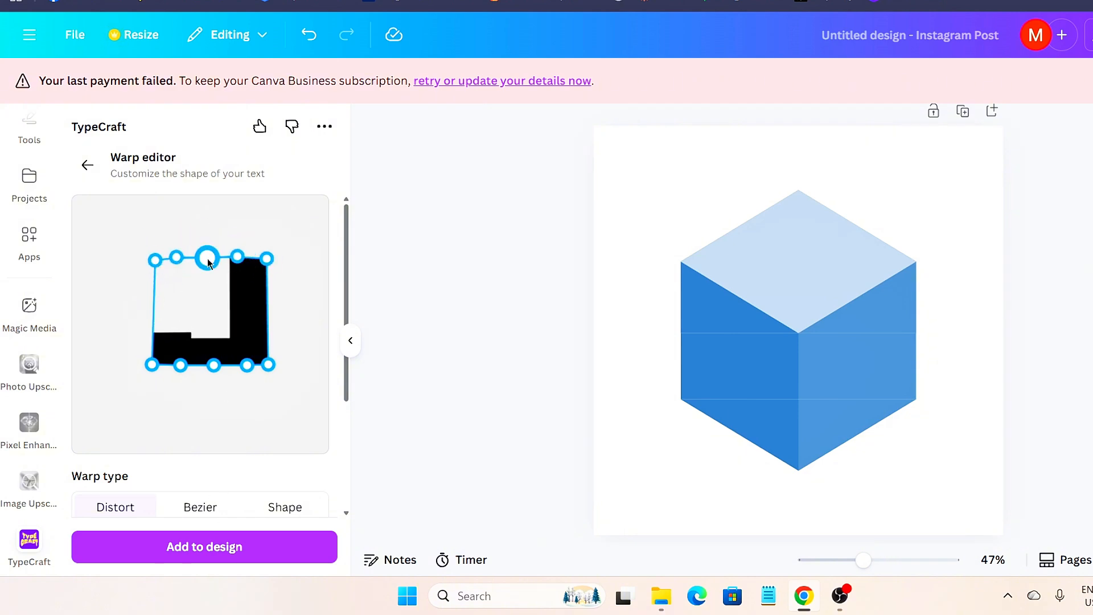
{"action": "left_click", "coordinate": [256, 545]}
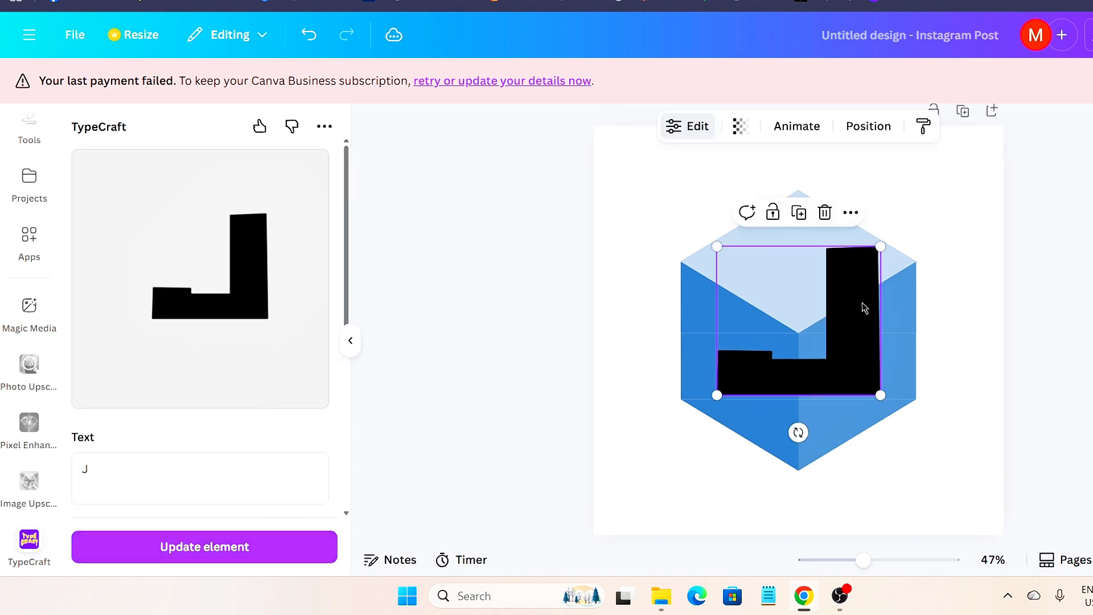
- Duplicate the J and place a smaller copy at the page's top-left corner
{"action": "left_click", "coordinate": [849, 214]}
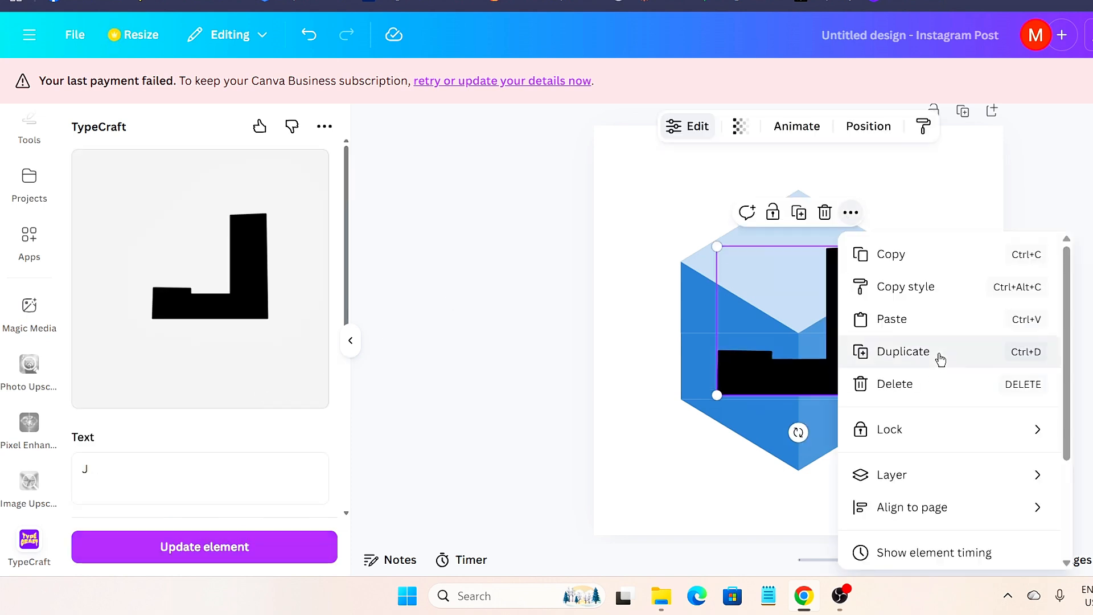
{"action": "left_click", "coordinate": [939, 357]}
{"action": "left_click_drag", "start_coordinate": [888, 402], "coordinate": [828, 345]}
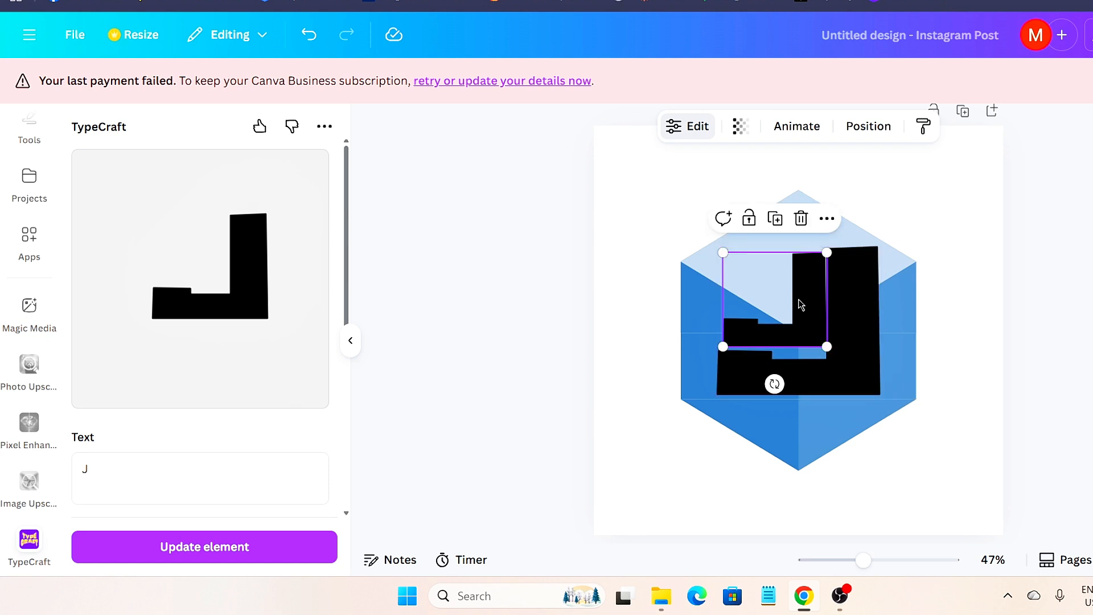
{"action": "left_click_drag", "start_coordinate": [795, 302], "coordinate": [662, 153]}
- Rotate the large J about 35° and move it up onto the cube's top face
{"action": "left_click", "coordinate": [843, 323]}
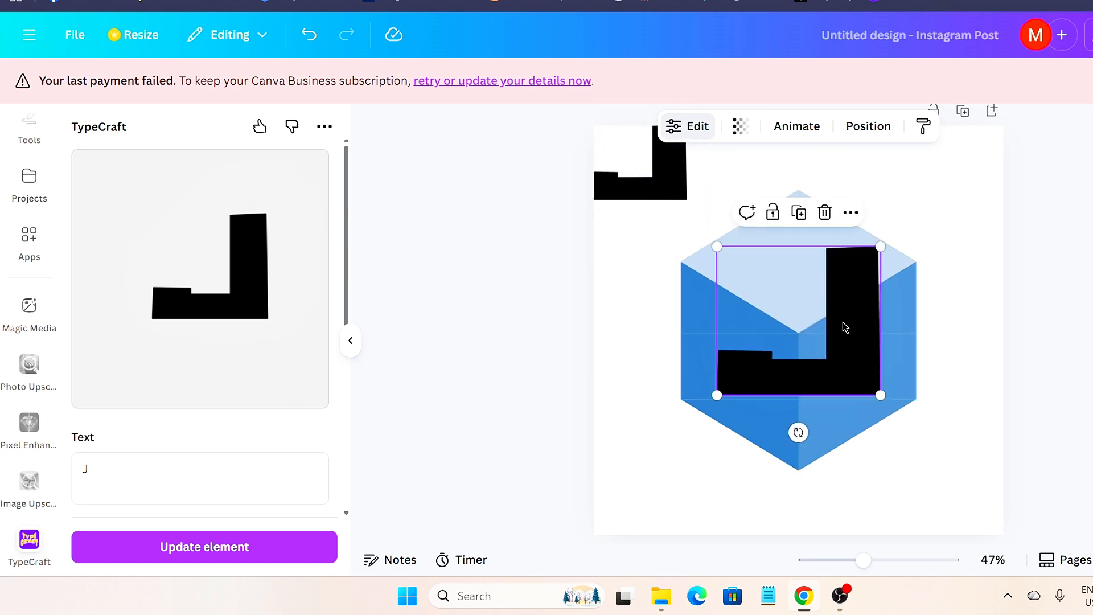
{"action": "left_click_drag", "start_coordinate": [794, 432], "coordinate": [715, 420]}
{"action": "left_click_drag", "start_coordinate": [810, 328], "coordinate": [801, 293]}
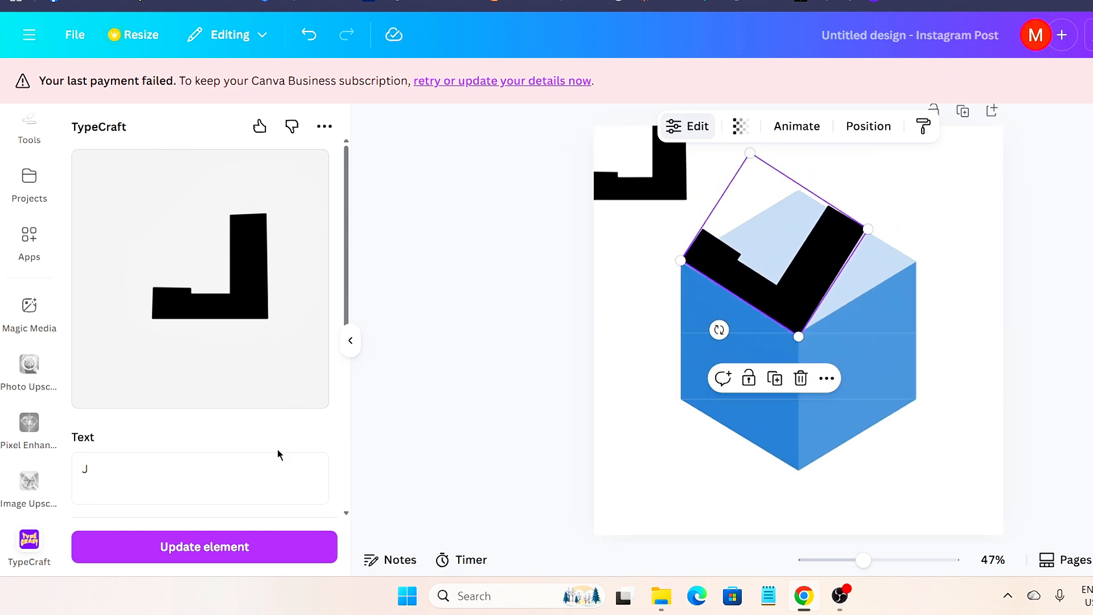
- Custom-warp the J so its top and left edges slant right, widening the top-right corner
{"action": "scroll", "coordinate": [178, 443], "scroll_direction": "down", "scroll_amount": 5}
{"action": "left_click", "coordinate": [181, 348]}
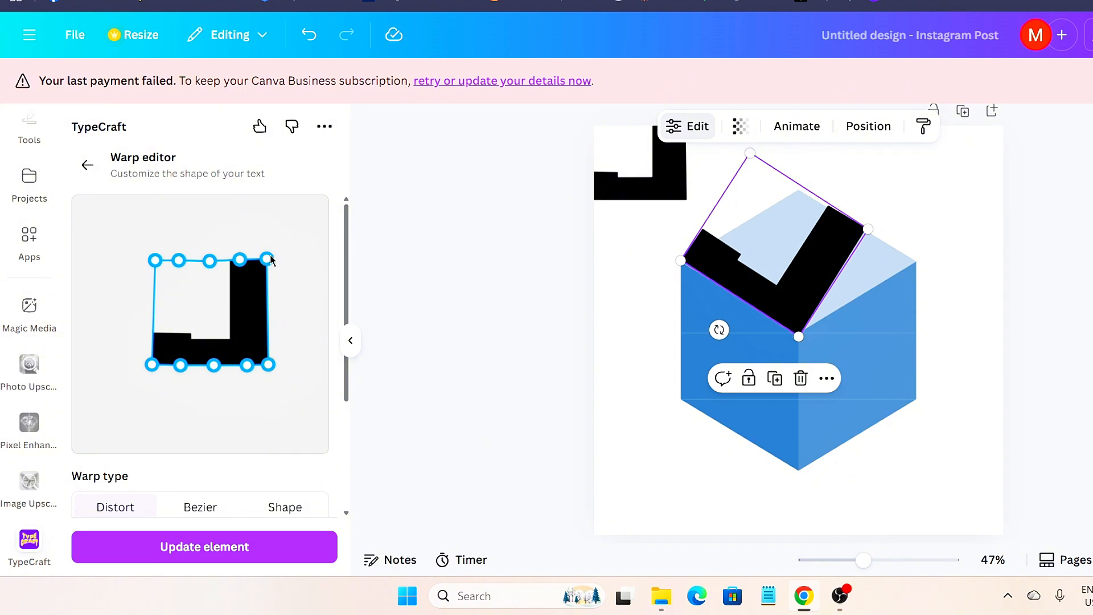
{"action": "left_click_drag", "start_coordinate": [271, 260], "coordinate": [312, 264]}
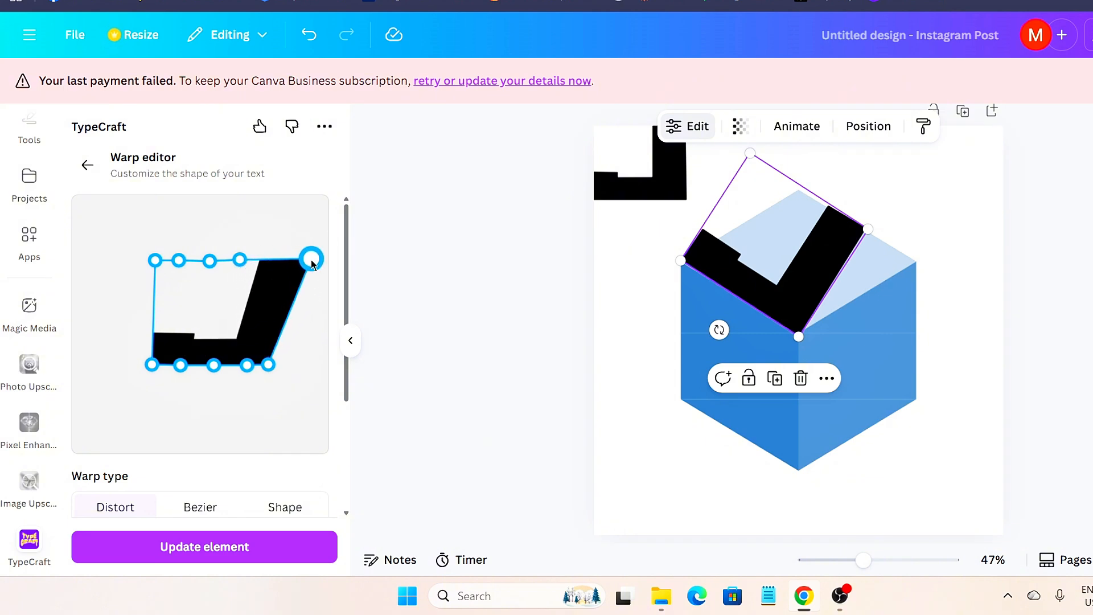
{"action": "left_click_drag", "start_coordinate": [204, 262], "coordinate": [254, 264]}
{"action": "left_click_drag", "start_coordinate": [155, 260], "coordinate": [198, 266]}
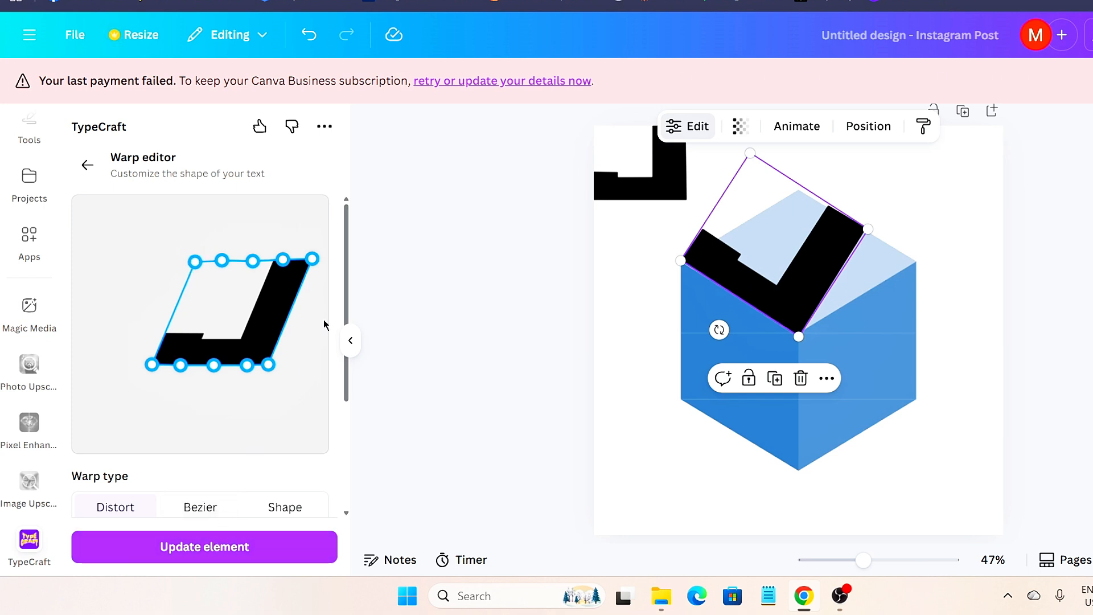
- Move and enlarge the reshaped J to align it on the cube's top face
{"action": "left_click_drag", "start_coordinate": [805, 273], "coordinate": [821, 297]}
{"action": "left_click_drag", "start_coordinate": [824, 354], "coordinate": [837, 380]}
{"action": "left_click_drag", "start_coordinate": [814, 331], "coordinate": [803, 302]}
{"action": "left_click_drag", "start_coordinate": [825, 351], "coordinate": [832, 368]}
{"action": "left_click_drag", "start_coordinate": [775, 312], "coordinate": [782, 303]}
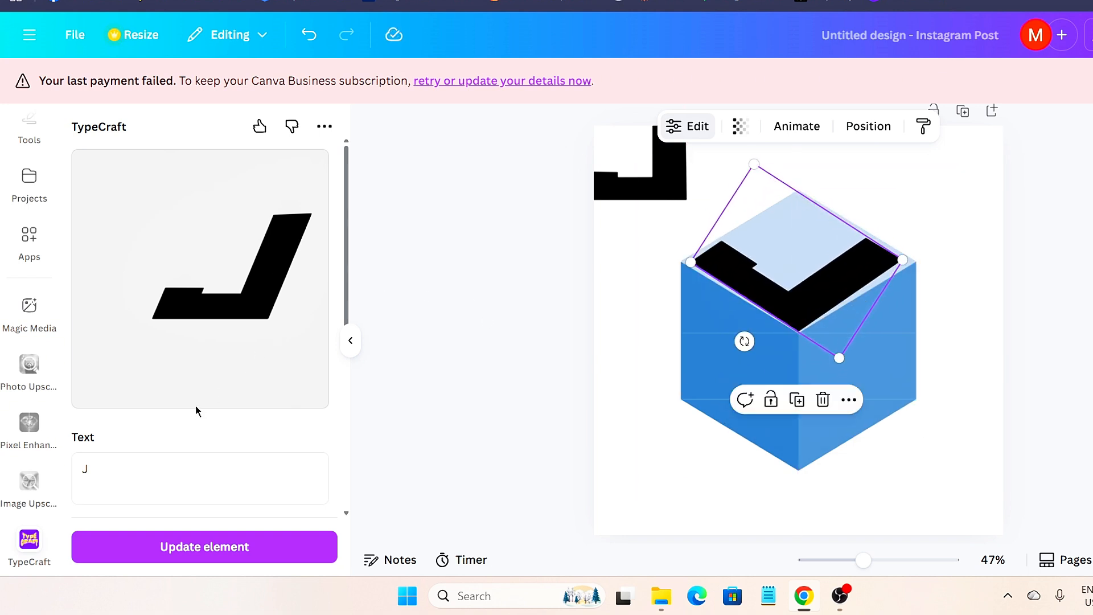
- Stretch the J's bottom-left and top-right warp corners wider, update the element, and nudge it into place
{"action": "scroll", "coordinate": [196, 399], "scroll_direction": "down", "scroll_amount": 2}
{"action": "scroll", "coordinate": [194, 433], "scroll_direction": "down", "scroll_amount": 4}
{"action": "left_click", "coordinate": [181, 376]}
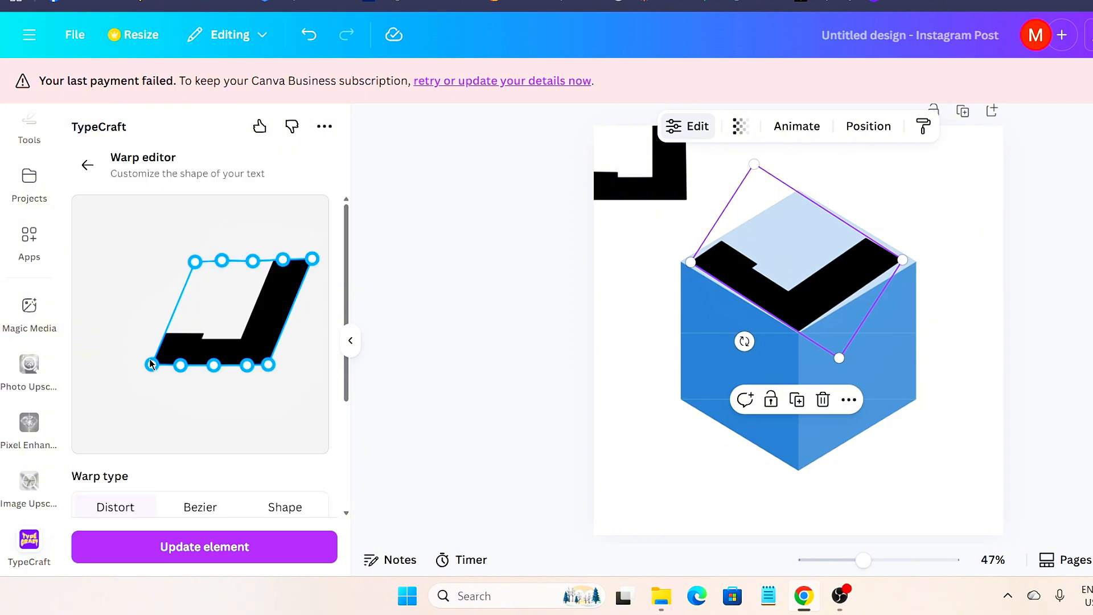
{"action": "left_click_drag", "start_coordinate": [154, 364], "coordinate": [147, 364]}
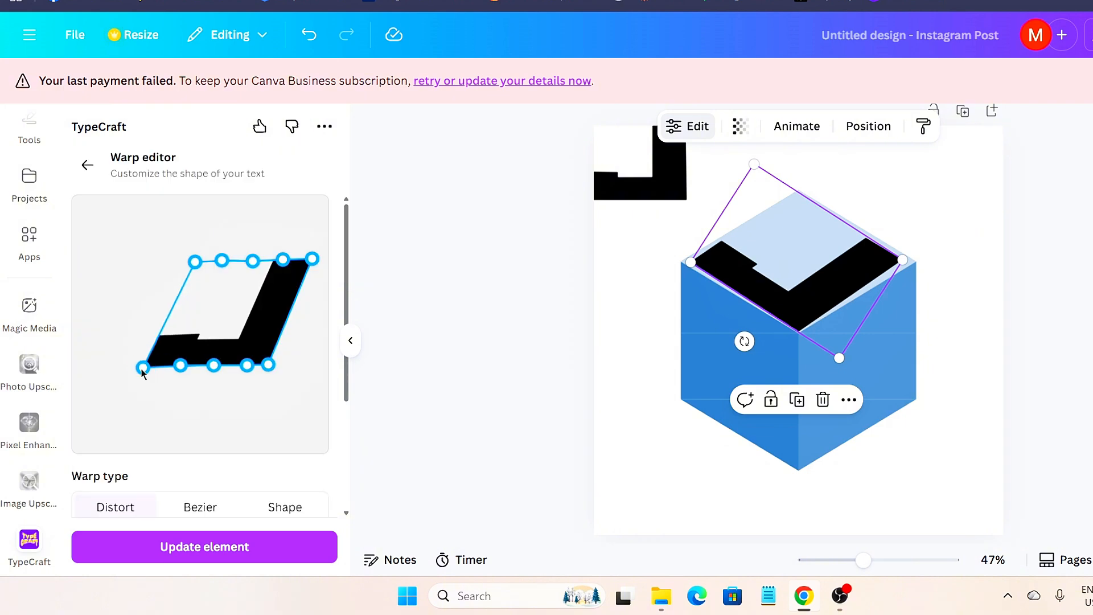
{"action": "left_click_drag", "start_coordinate": [312, 259], "coordinate": [321, 263]}
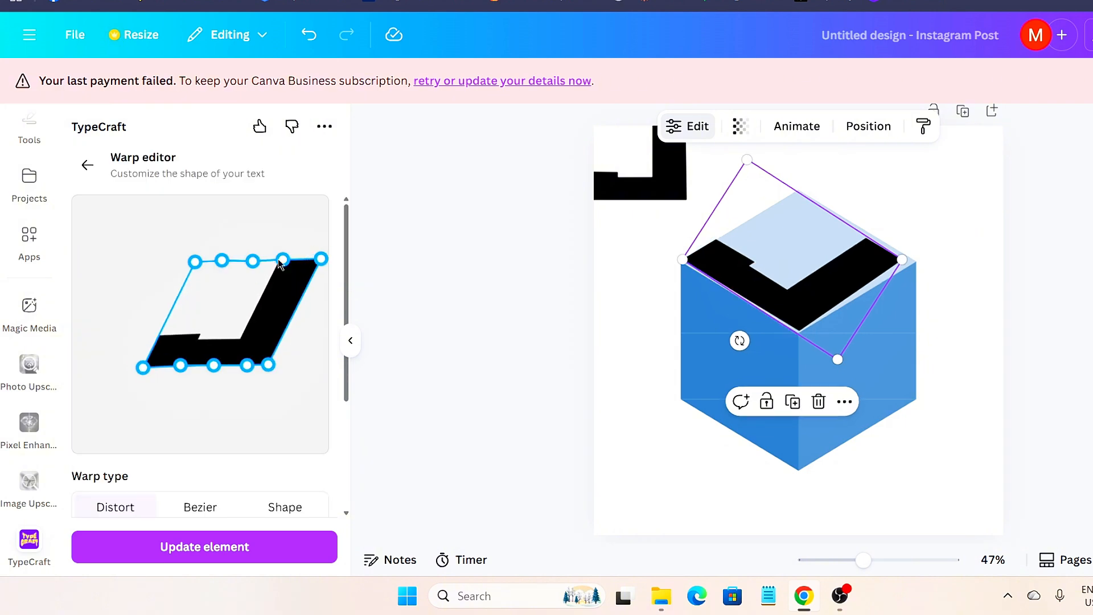
{"action": "left_click", "coordinate": [268, 541]}
{"action": "left_click_drag", "start_coordinate": [813, 304], "coordinate": [819, 306]}
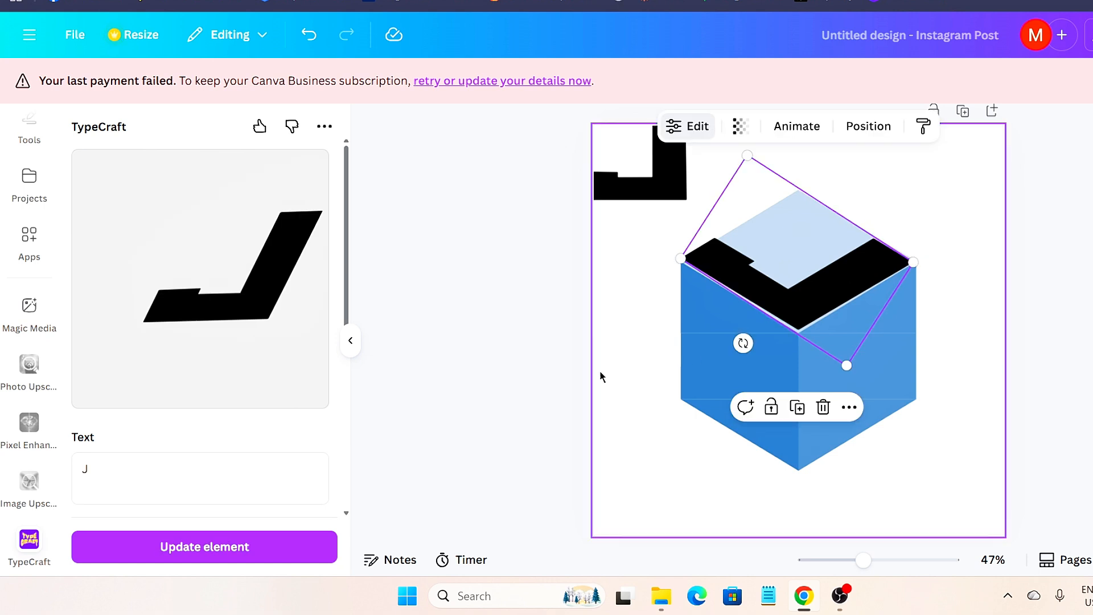
{"action": "scroll", "coordinate": [248, 344], "scroll_direction": "down", "scroll_amount": 2}
{"action": "scroll", "coordinate": [248, 343], "scroll_direction": "down", "scroll_amount": 3}
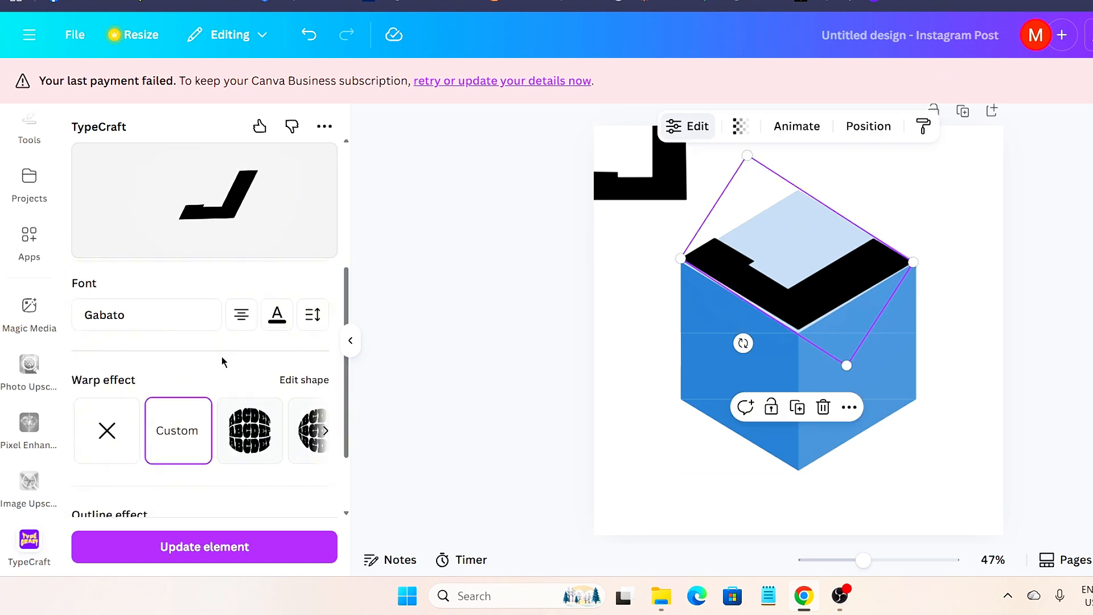
- Adjust the J's top-right warp corner, update it, and shrink it onto the top face
{"action": "left_click", "coordinate": [190, 424]}
{"action": "left_click", "coordinate": [196, 562]}
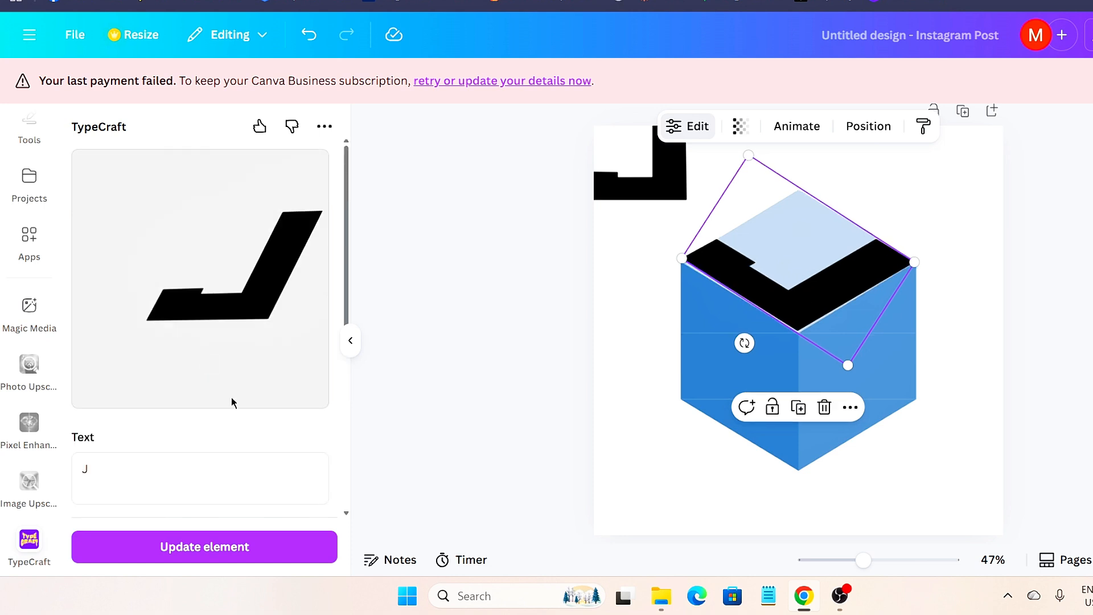
{"action": "scroll", "coordinate": [233, 402], "scroll_direction": "down", "scroll_amount": 3}
{"action": "left_click", "coordinate": [183, 504]}
{"action": "left_click_drag", "start_coordinate": [323, 259], "coordinate": [320, 258]}
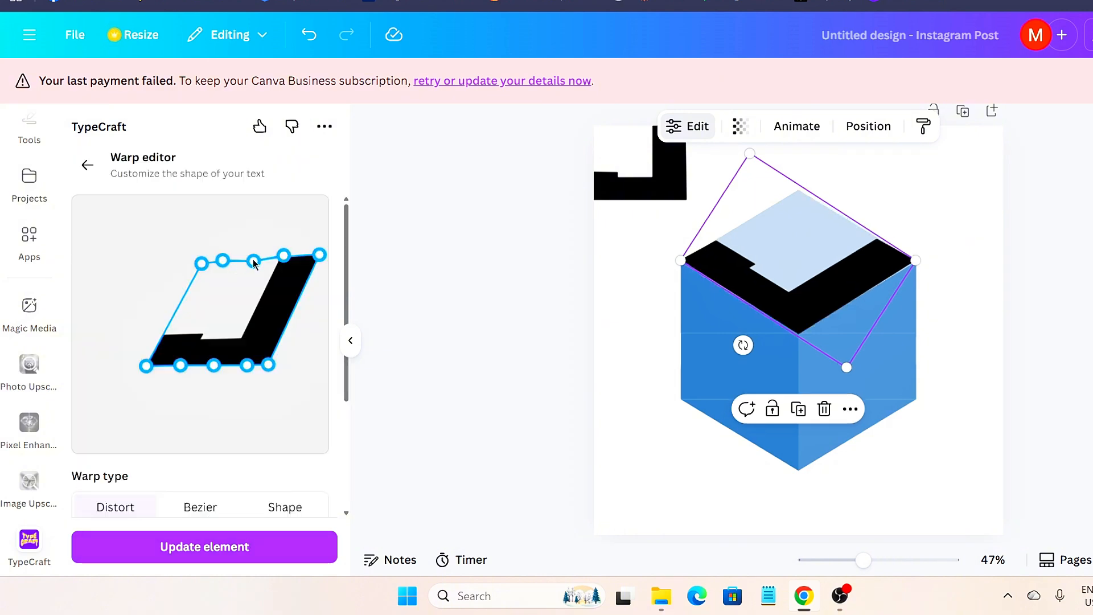
{"action": "left_click", "coordinate": [87, 165]}
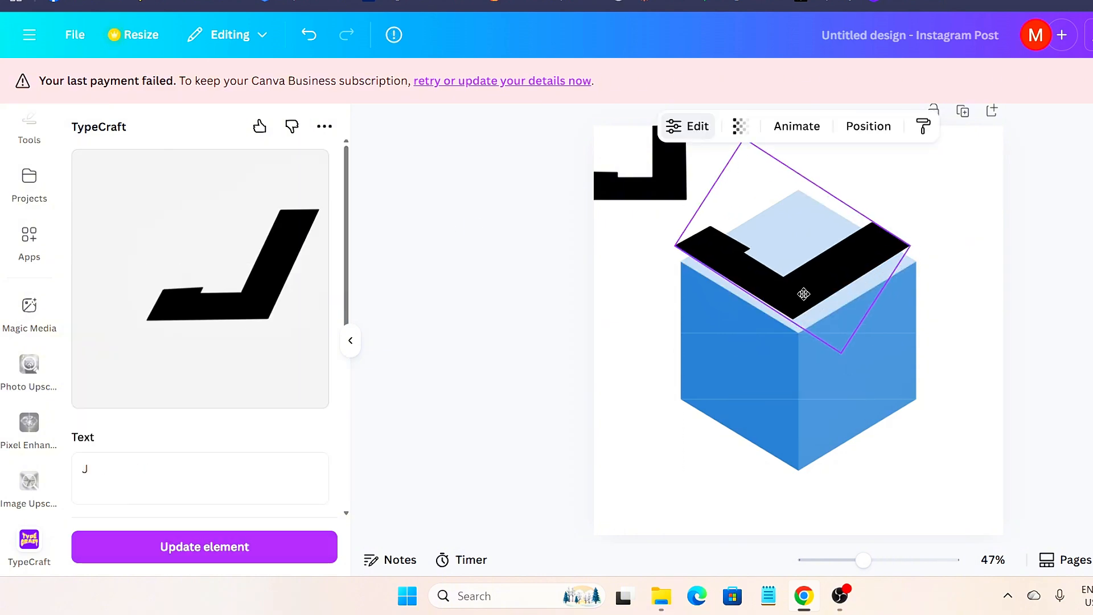
{"action": "left_click_drag", "start_coordinate": [847, 360], "coordinate": [806, 318]}
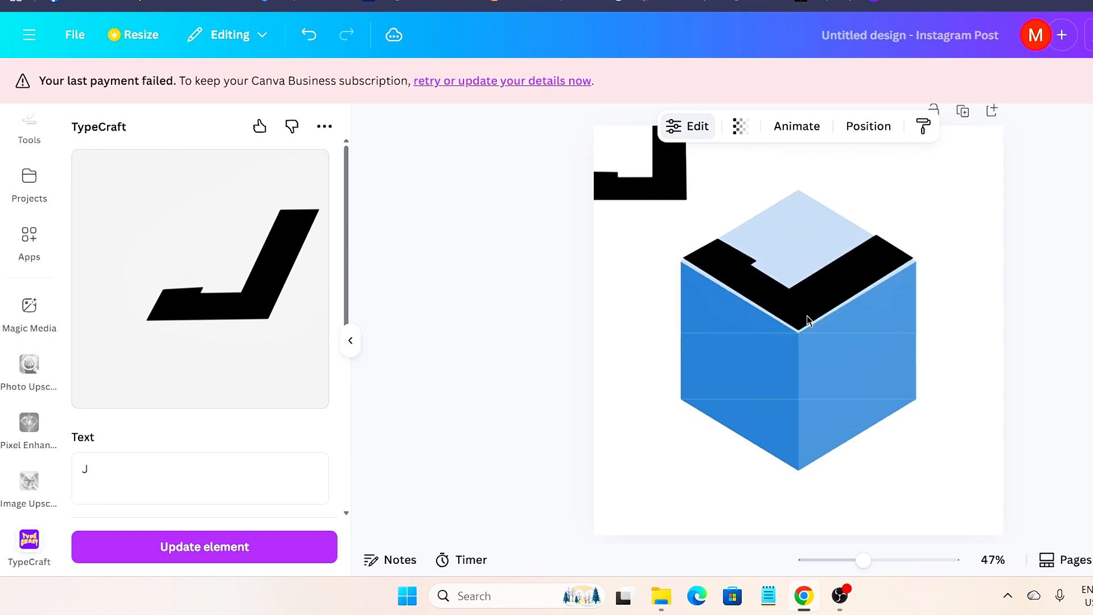
- Shift the J's bottom-left and top-left warp points and update it to sit flush on the top face
{"action": "left_click", "coordinate": [808, 320]}
{"action": "left_click", "coordinate": [303, 378]}
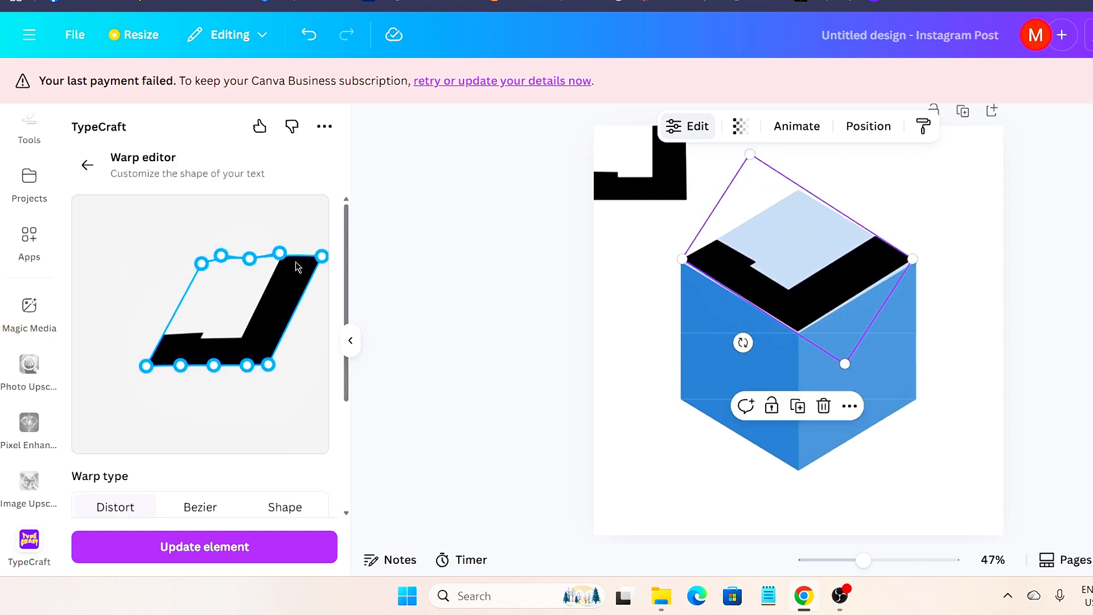
{"action": "left_click_drag", "start_coordinate": [146, 366], "coordinate": [149, 367]}
{"action": "left_click", "coordinate": [188, 547]}
{"action": "left_click_drag", "start_coordinate": [805, 293], "coordinate": [809, 295]}
{"action": "scroll", "coordinate": [210, 342], "scroll_direction": "down", "scroll_amount": 5}
{"action": "left_click", "coordinate": [210, 337]}
{"action": "left_click_drag", "start_coordinate": [204, 266], "coordinate": [217, 230]}
{"action": "left_click", "coordinate": [187, 549]}
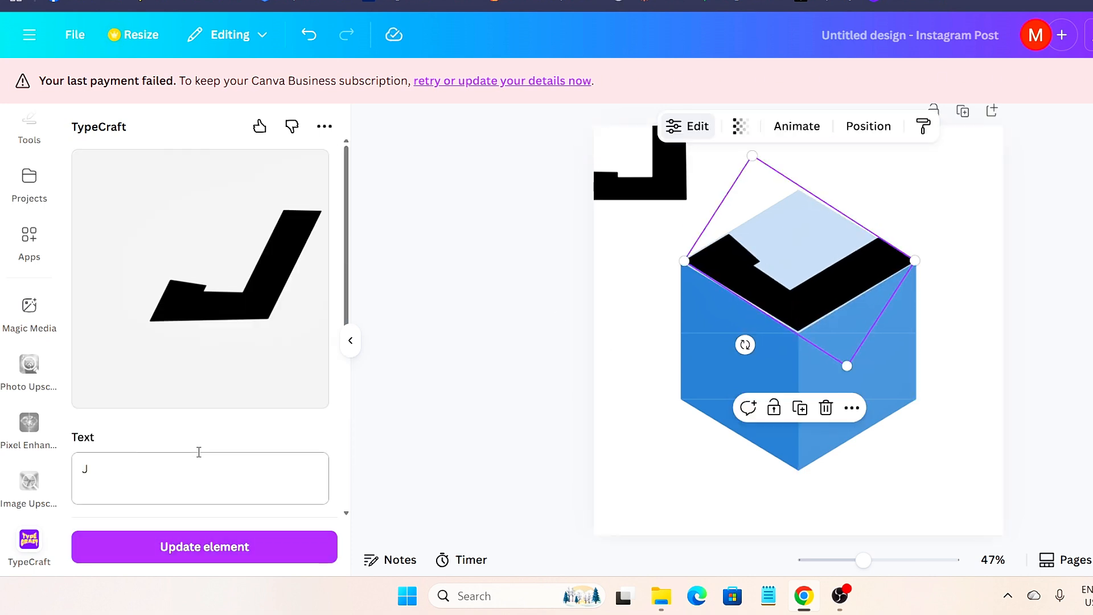
- Duplicate the small top-left J, change the copy's letter to M, and move it onto the cube
{"action": "left_click", "coordinate": [668, 173]}
{"action": "left_click", "coordinate": [687, 234]}
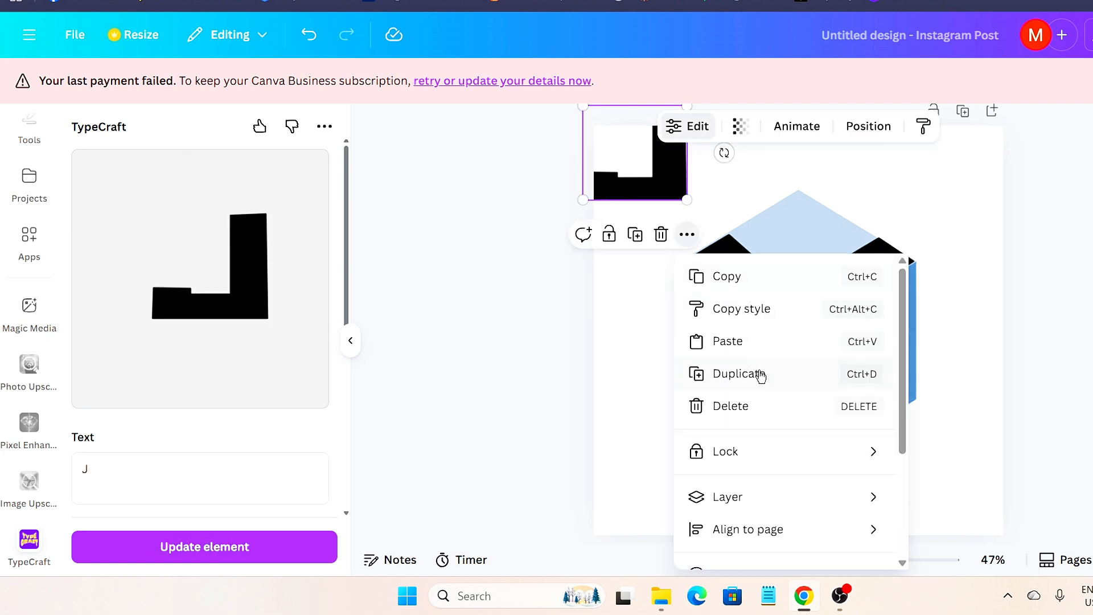
{"action": "left_click", "coordinate": [761, 374]}
{"action": "left_click_drag", "start_coordinate": [684, 177], "coordinate": [730, 455]}
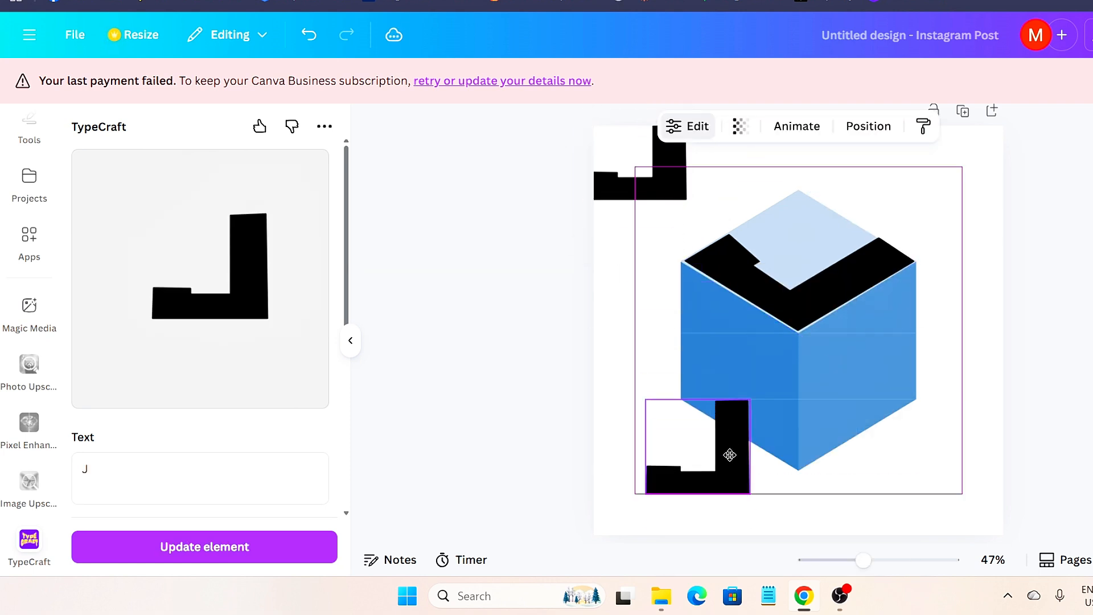
{"action": "left_click", "coordinate": [175, 309]}
{"action": "type", "text": "M"}
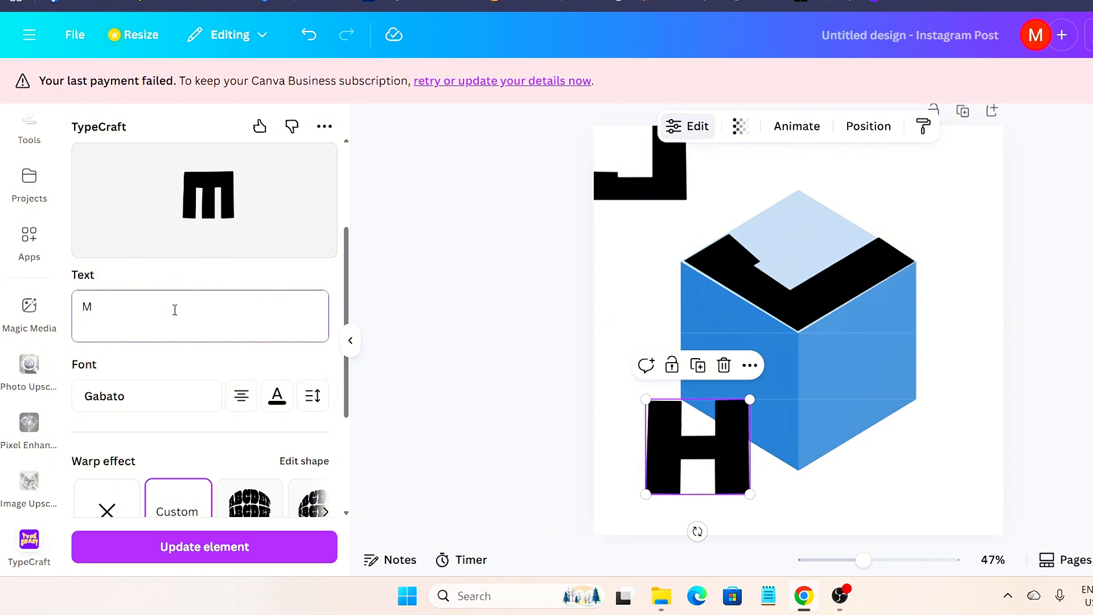
{"action": "left_click", "coordinate": [249, 544]}
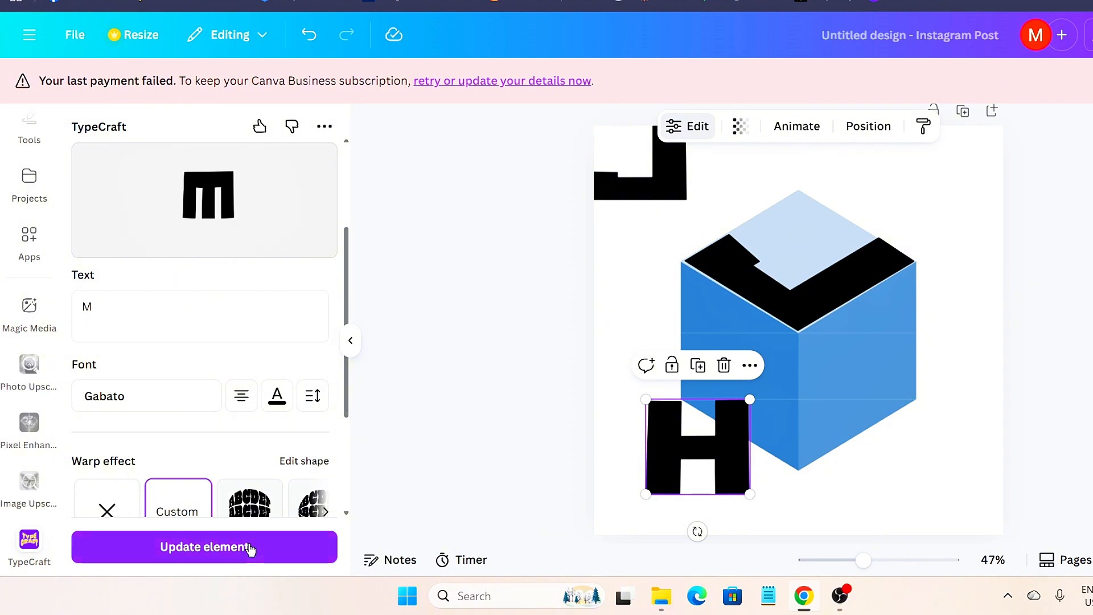
{"action": "left_click_drag", "start_coordinate": [747, 420], "coordinate": [782, 323]}
- Custom-warp the M so its top and bottom edges slant to match the cube's left face
{"action": "scroll", "coordinate": [199, 341], "scroll_direction": "down", "scroll_amount": 3}
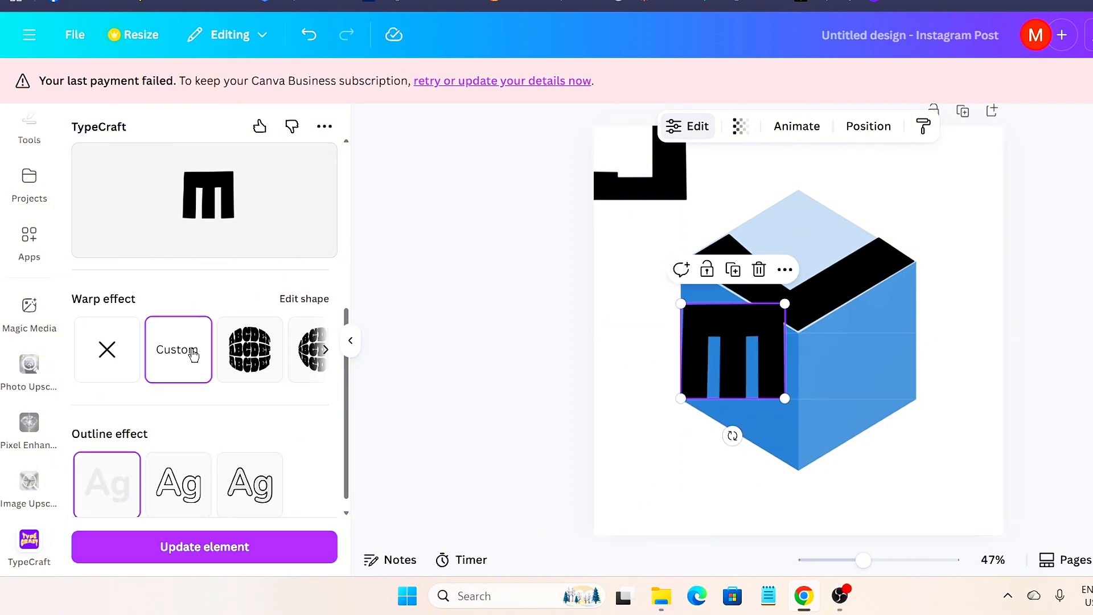
{"action": "left_click", "coordinate": [184, 349]}
{"action": "left_click_drag", "start_coordinate": [267, 364], "coordinate": [265, 430]}
{"action": "left_click_drag", "start_coordinate": [180, 364], "coordinate": [179, 379]}
{"action": "left_click_drag", "start_coordinate": [213, 364], "coordinate": [208, 398]}
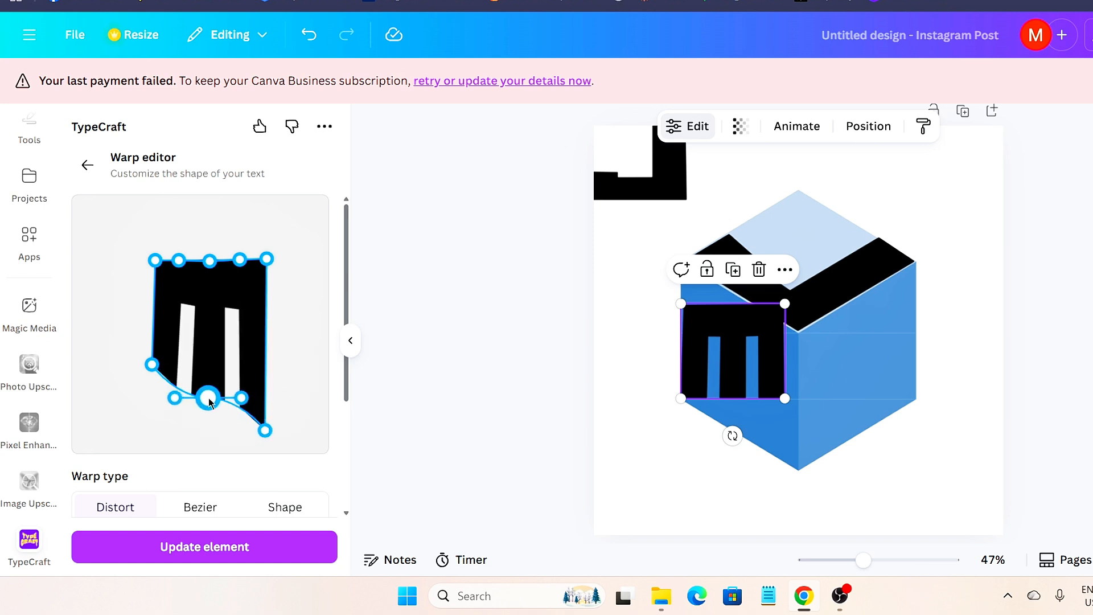
{"action": "left_click_drag", "start_coordinate": [247, 365], "coordinate": [237, 414]}
{"action": "left_click_drag", "start_coordinate": [154, 260], "coordinate": [151, 223]}
{"action": "left_click_drag", "start_coordinate": [266, 259], "coordinate": [232, 280]}
{"action": "left_click_drag", "start_coordinate": [178, 261], "coordinate": [183, 244]}
{"action": "left_click", "coordinate": [208, 548]}
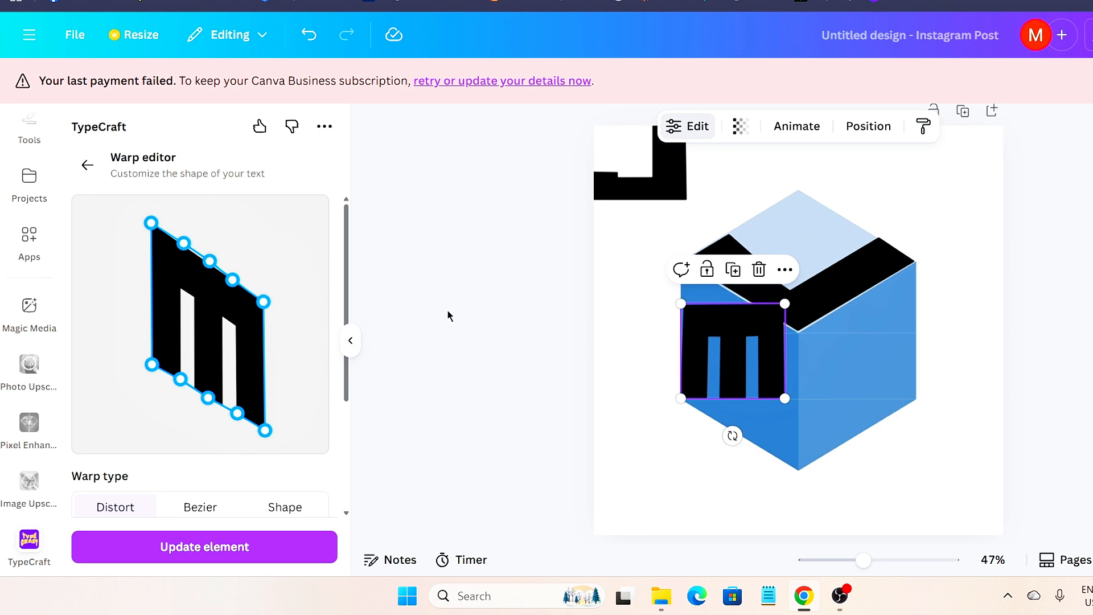
- Enlarge the warped M and position it over the cube's left face
{"action": "left_click_drag", "start_coordinate": [761, 402], "coordinate": [798, 470]}
{"action": "left_click_drag", "start_coordinate": [759, 351], "coordinate": [735, 312]}
{"action": "left_click_drag", "start_coordinate": [777, 437], "coordinate": [792, 464]}
{"action": "left_click_drag", "start_coordinate": [740, 364], "coordinate": [737, 361]}
- Refine the M's top-edge and right-side warp points, widening its bottom-right corner, and update it
{"action": "left_click", "coordinate": [278, 399]}
{"action": "left_click_drag", "start_coordinate": [263, 302], "coordinate": [264, 292]}
{"action": "left_click_drag", "start_coordinate": [207, 261], "coordinate": [213, 258]}
{"action": "left_click_drag", "start_coordinate": [232, 279], "coordinate": [238, 276]}
{"action": "left_click_drag", "start_coordinate": [183, 243], "coordinate": [190, 241]}
{"action": "left_click_drag", "start_coordinate": [265, 292], "coordinate": [268, 291]}
{"action": "left_click_drag", "start_coordinate": [265, 430], "coordinate": [267, 434]}
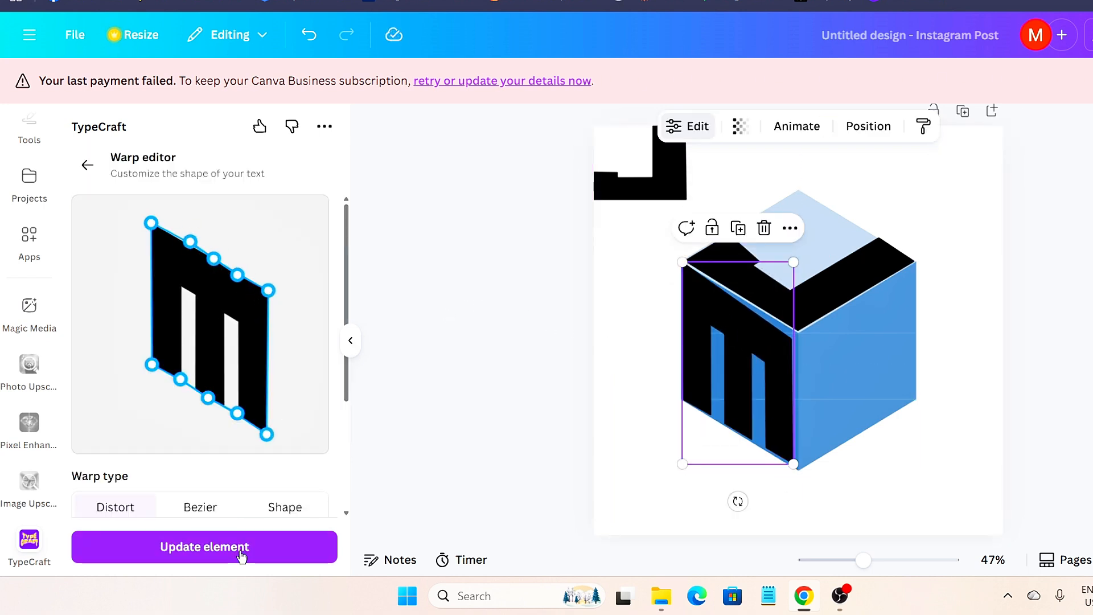
{"action": "left_click", "coordinate": [242, 557]}
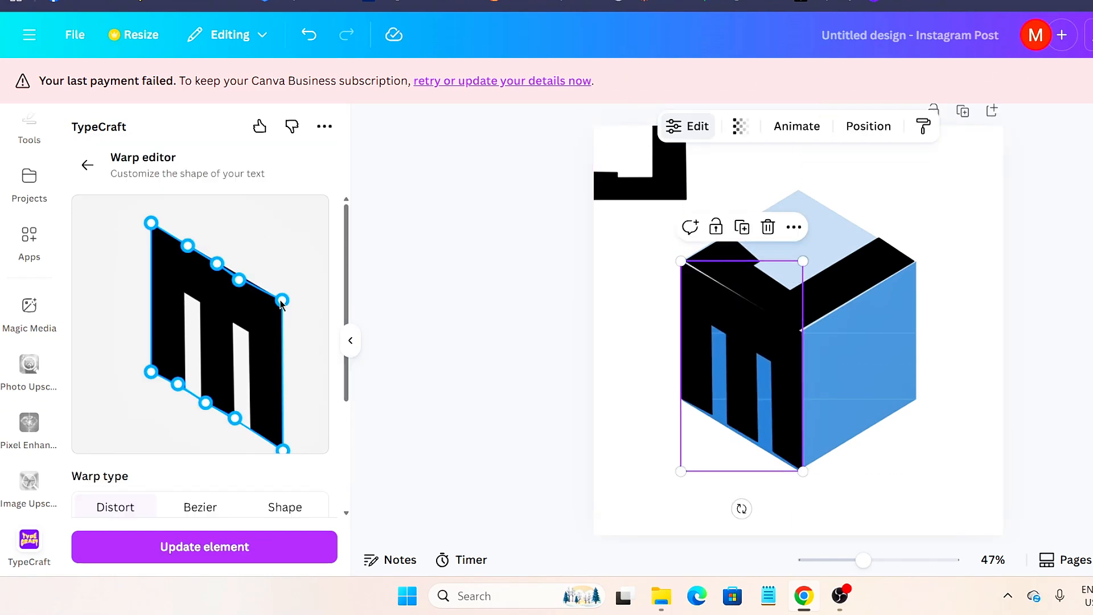
{"action": "left_click_drag", "start_coordinate": [281, 446], "coordinate": [276, 450]}
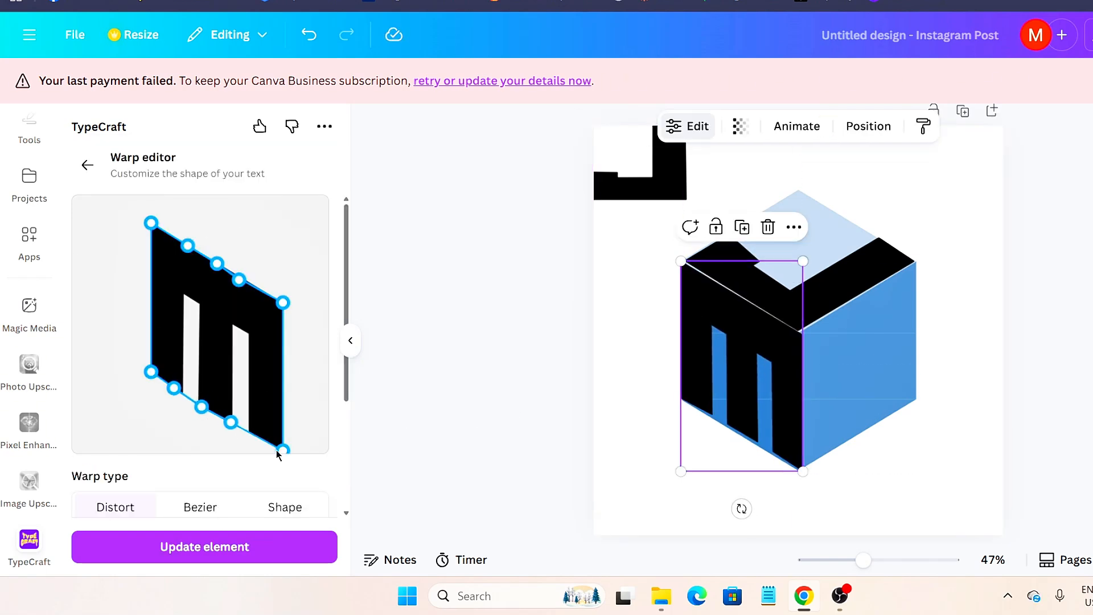
{"action": "left_click", "coordinate": [579, 327]}
- Resize and nudge the M to fit the left face, then select the small top-left J
{"action": "left_click", "coordinate": [751, 337]}
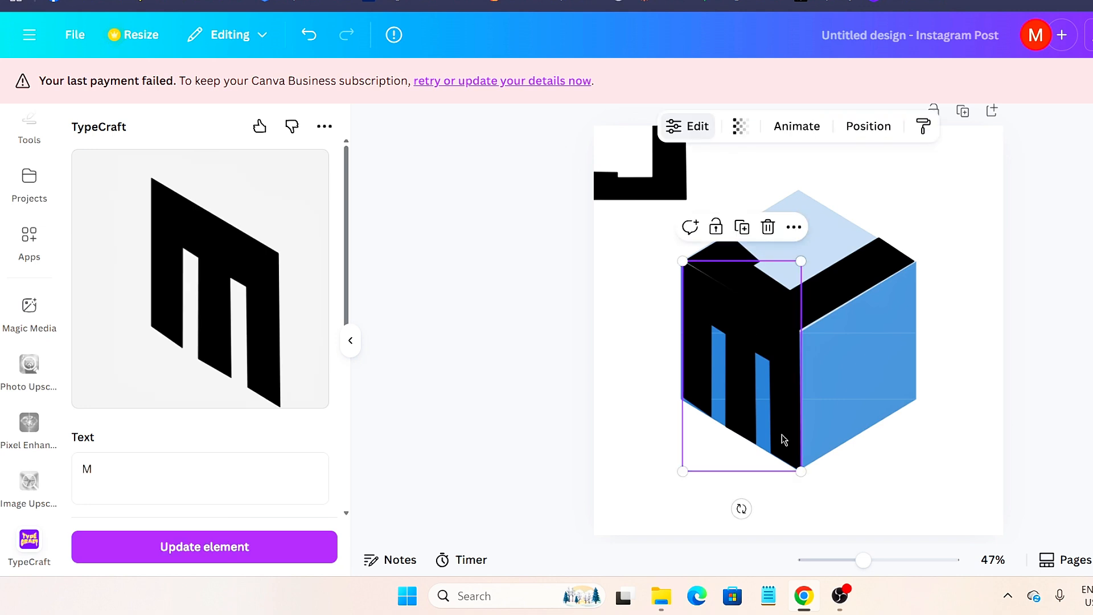
{"action": "mouse_move", "coordinate": [801, 471]}
{"action": "left_mouse_down"}
{"action": "mouse_move", "coordinate": [798, 460]}
{"action": "mouse_move", "coordinate": [799, 470]}
{"action": "left_mouse_up"}
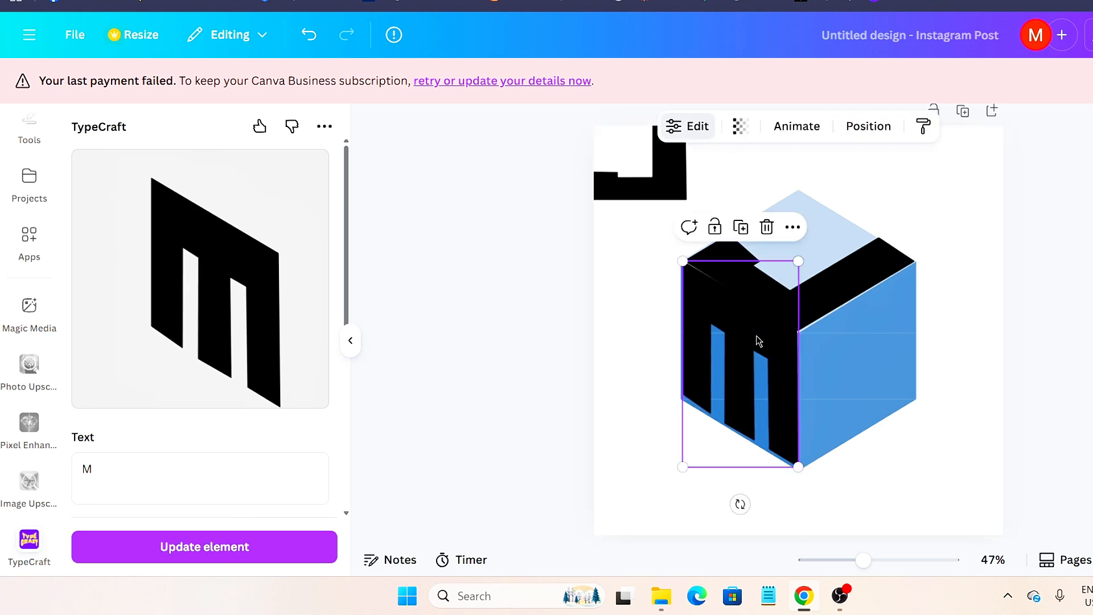
{"action": "left_click_drag", "start_coordinate": [757, 342], "coordinate": [753, 337]}
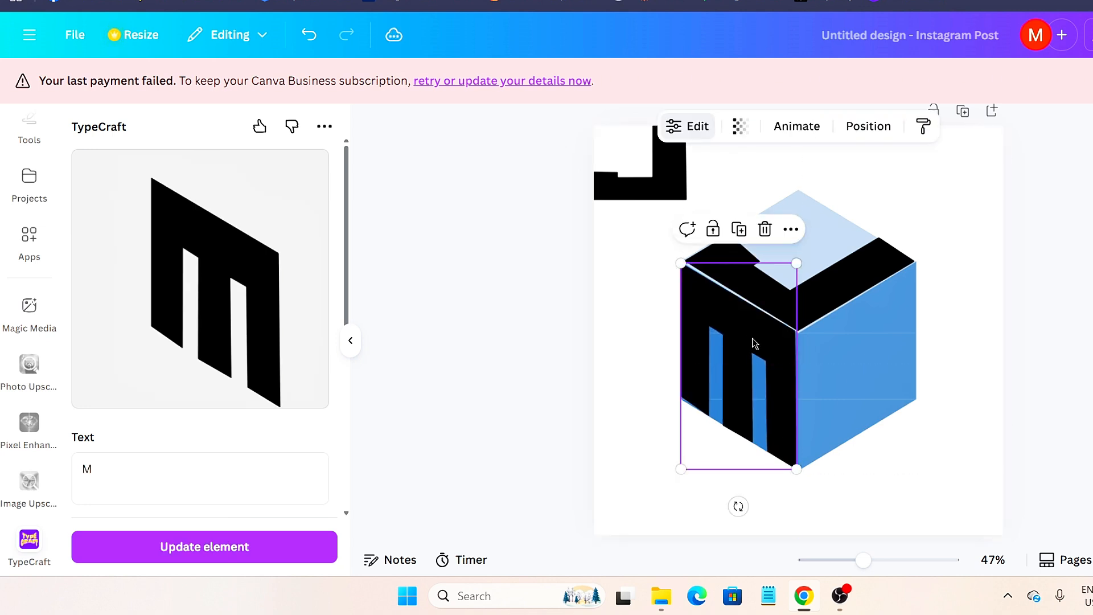
{"action": "left_click", "coordinate": [637, 328]}
{"action": "left_click", "coordinate": [682, 169]}
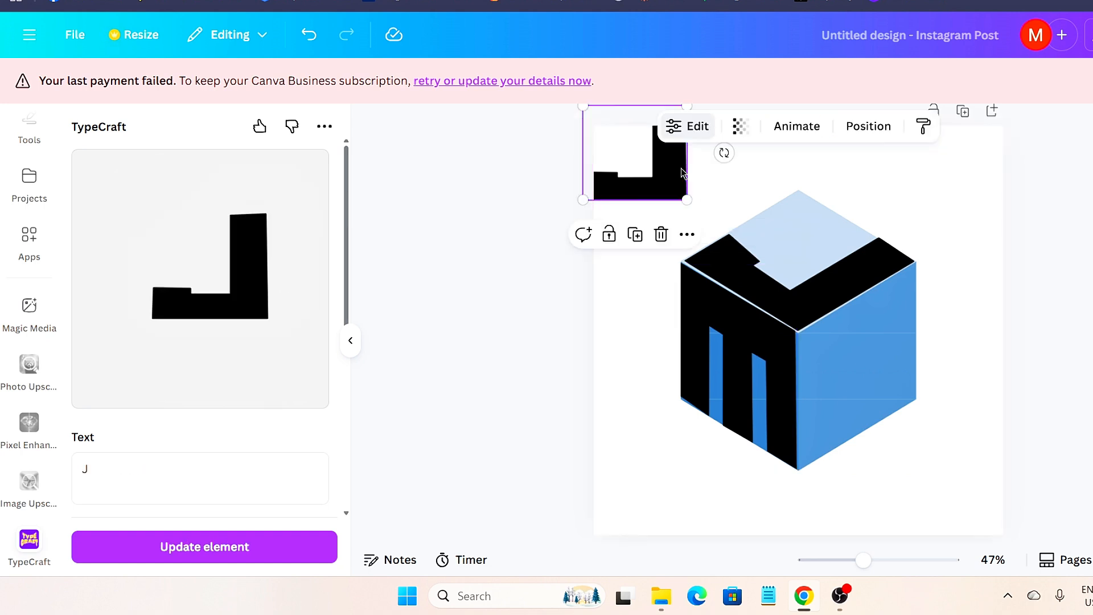
- Change the TypeCraft letter from J to H and add it to the design
{"action": "scroll", "coordinate": [215, 360], "scroll_direction": "down", "scroll_amount": 3}
{"action": "left_click", "coordinate": [204, 317]}
{"action": "key", "text": "BackSpace"}
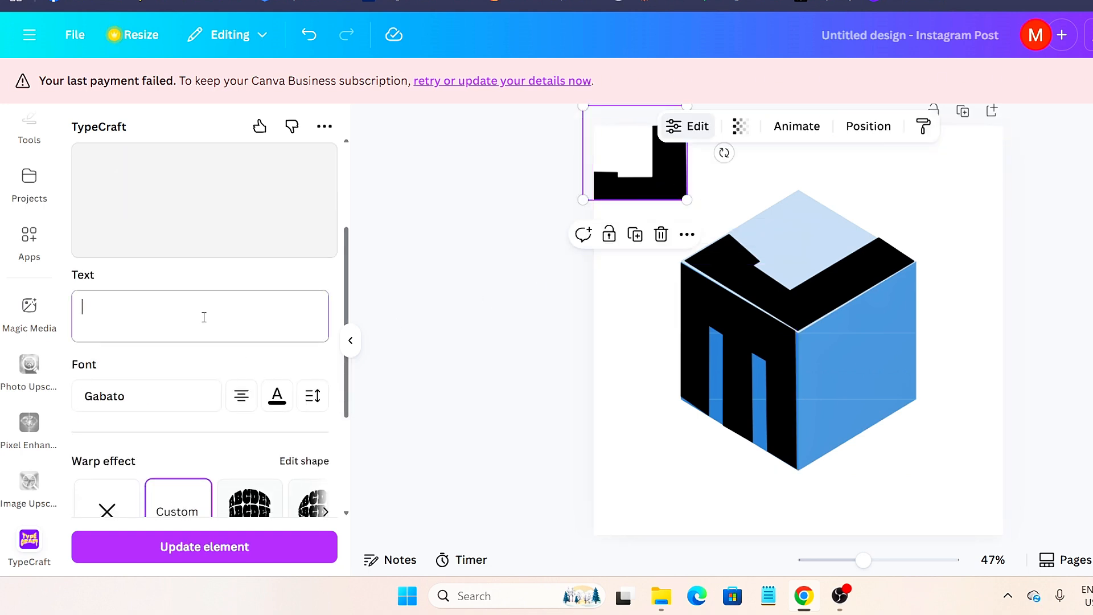
{"action": "type", "text": "H"}
{"action": "scroll", "coordinate": [214, 432], "scroll_direction": "down", "scroll_amount": 2}
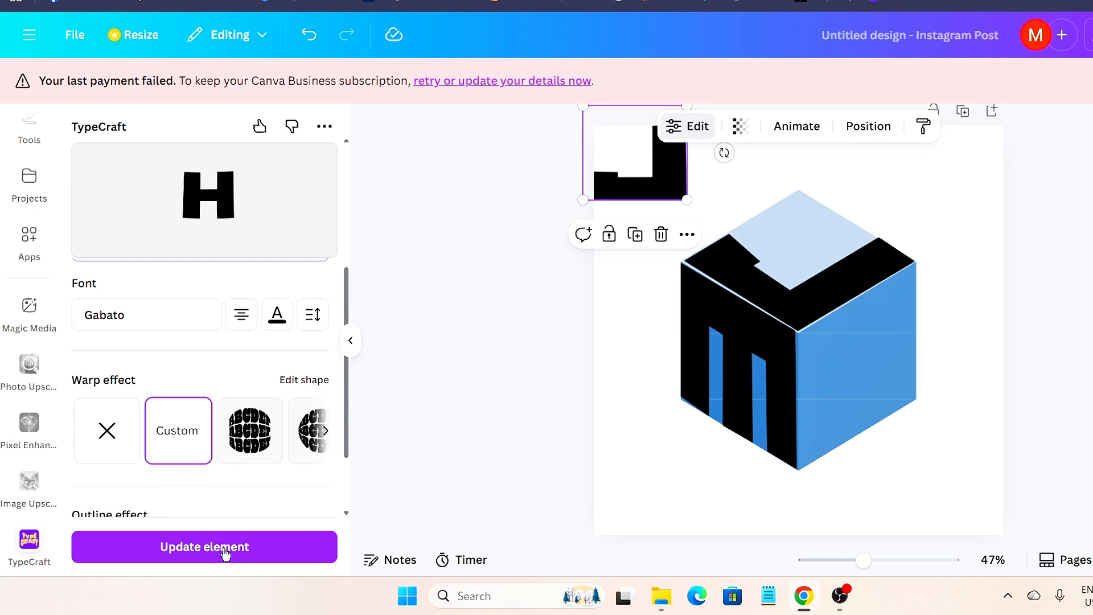
{"action": "left_click", "coordinate": [225, 547]}
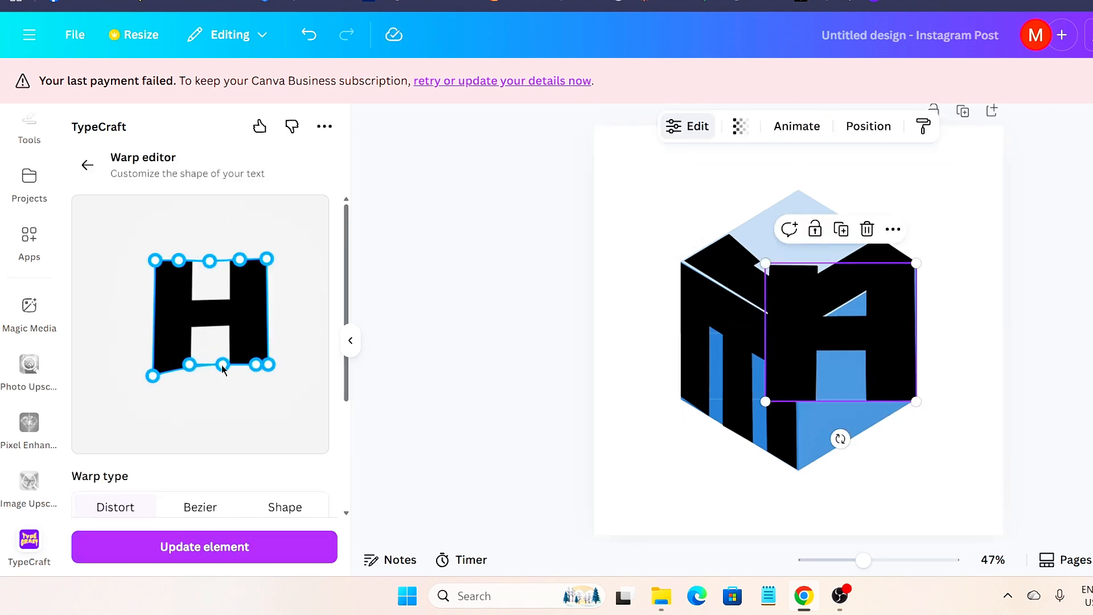
- Enlarge the H and skew its custom warp outline diagonally
{"action": "left_click_drag", "start_coordinate": [263, 366], "coordinate": [274, 363]}
{"action": "mouse_move", "coordinate": [266, 259]}
{"action": "left_mouse_down"}
{"action": "mouse_move", "coordinate": [273, 265]}
{"action": "mouse_move", "coordinate": [248, 261]}
{"action": "left_mouse_up"}
{"action": "left_click_drag", "start_coordinate": [209, 261], "coordinate": [226, 264]}
{"action": "left_click_drag", "start_coordinate": [179, 260], "coordinate": [198, 263]}
{"action": "left_click_drag", "start_coordinate": [155, 260], "coordinate": [167, 260]}
{"action": "left_click_drag", "start_coordinate": [169, 364], "coordinate": [178, 442]}
{"action": "left_click_drag", "start_coordinate": [223, 364], "coordinate": [222, 402]}
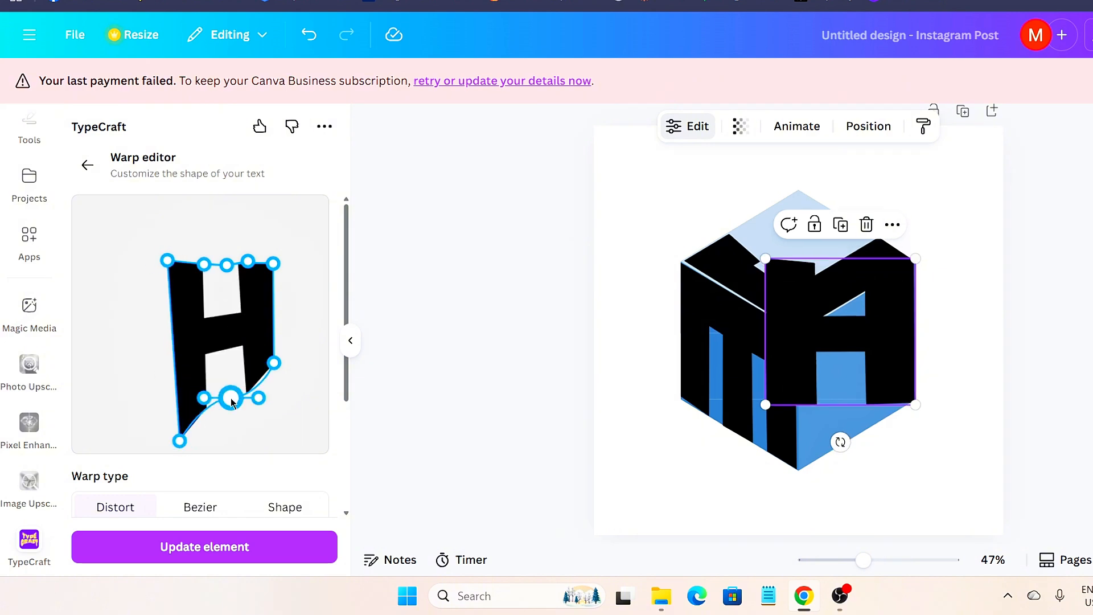
{"action": "left_click_drag", "start_coordinate": [178, 442], "coordinate": [168, 437]}
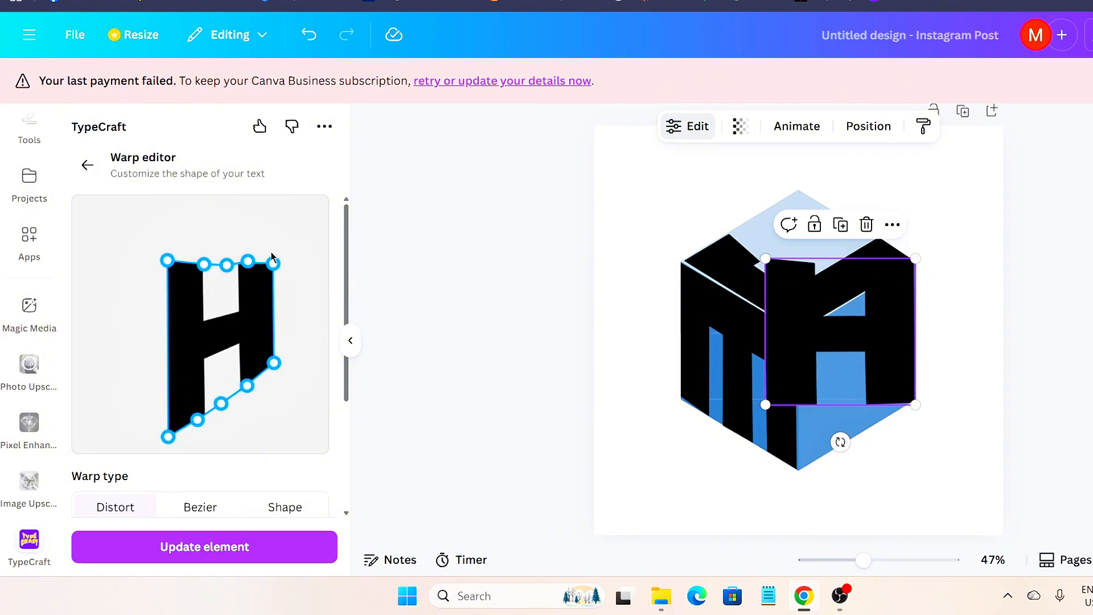
{"action": "left_click_drag", "start_coordinate": [272, 257], "coordinate": [273, 219]}
{"action": "left_click_drag", "start_coordinate": [167, 260], "coordinate": [165, 269]}
{"action": "left_click", "coordinate": [215, 549]}
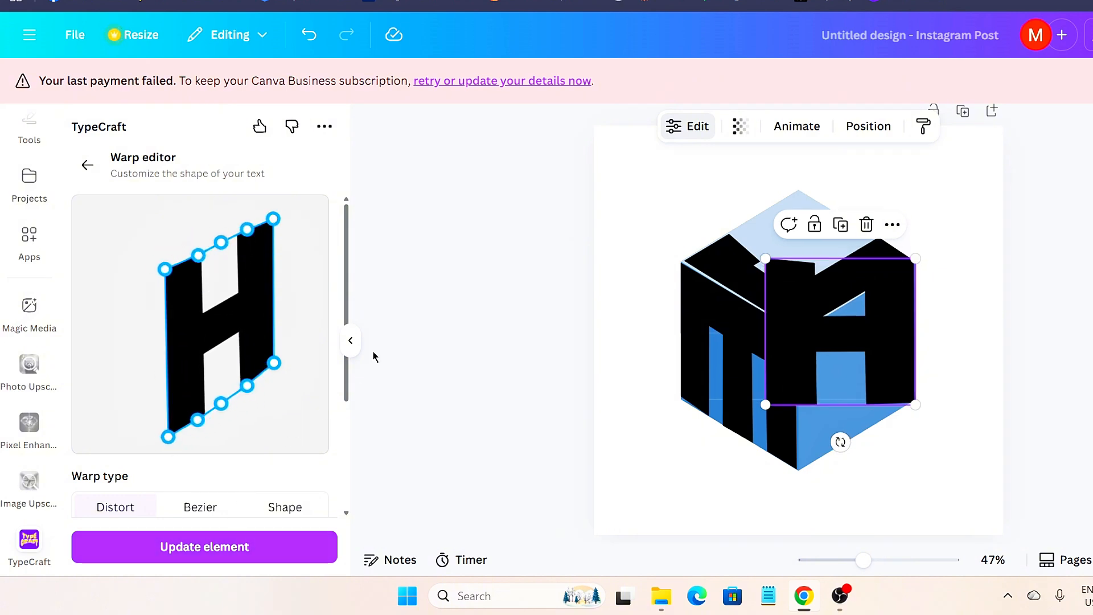
- Move and enlarge the H onto the cube's right face beside the M
{"action": "left_click_drag", "start_coordinate": [865, 321], "coordinate": [859, 356]}
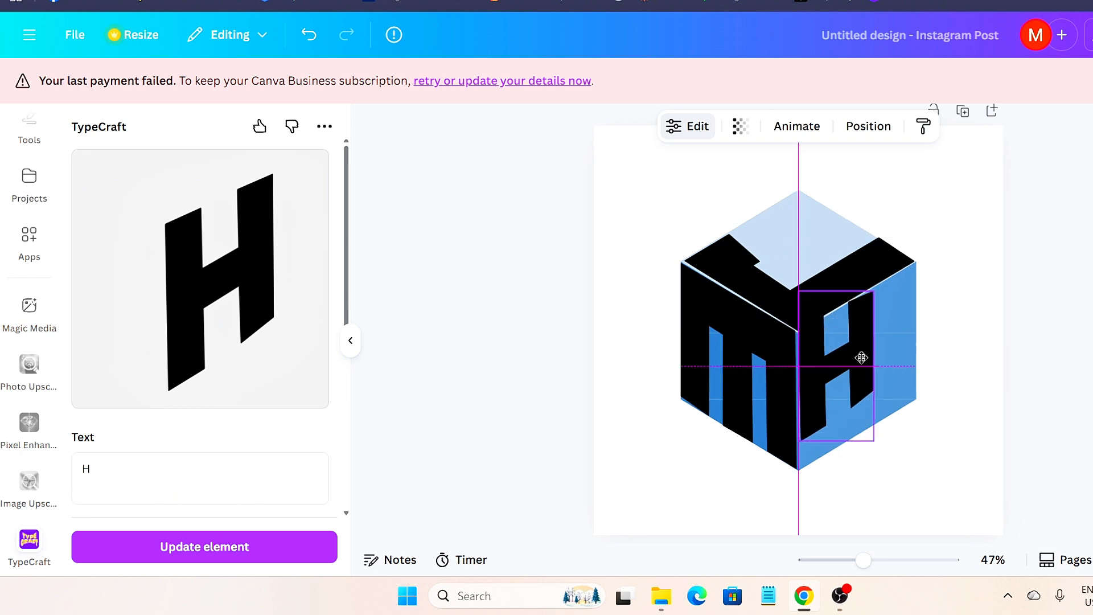
{"action": "left_click_drag", "start_coordinate": [874, 442], "coordinate": [908, 510]}
{"action": "left_click_drag", "start_coordinate": [871, 364], "coordinate": [898, 369]}
- Readjust the H's warp corners so its slant matches the cube's right face
{"action": "left_click_drag", "start_coordinate": [169, 436], "coordinate": [156, 434]}
{"action": "left_click_drag", "start_coordinate": [222, 399], "coordinate": [189, 411]}
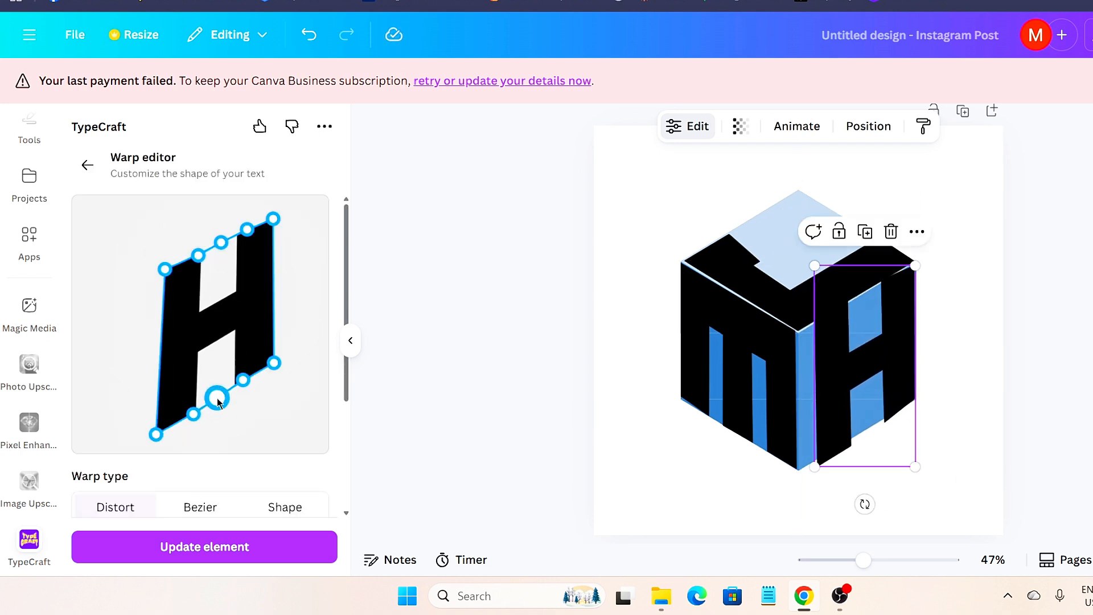
{"action": "left_click_drag", "start_coordinate": [253, 379], "coordinate": [249, 381]}
{"action": "left_click_drag", "start_coordinate": [164, 269], "coordinate": [155, 267]}
{"action": "left_click_drag", "start_coordinate": [247, 229], "coordinate": [238, 232]}
{"action": "left_click_drag", "start_coordinate": [221, 242], "coordinate": [211, 245]}
{"action": "left_click_drag", "start_coordinate": [197, 254], "coordinate": [182, 254]}
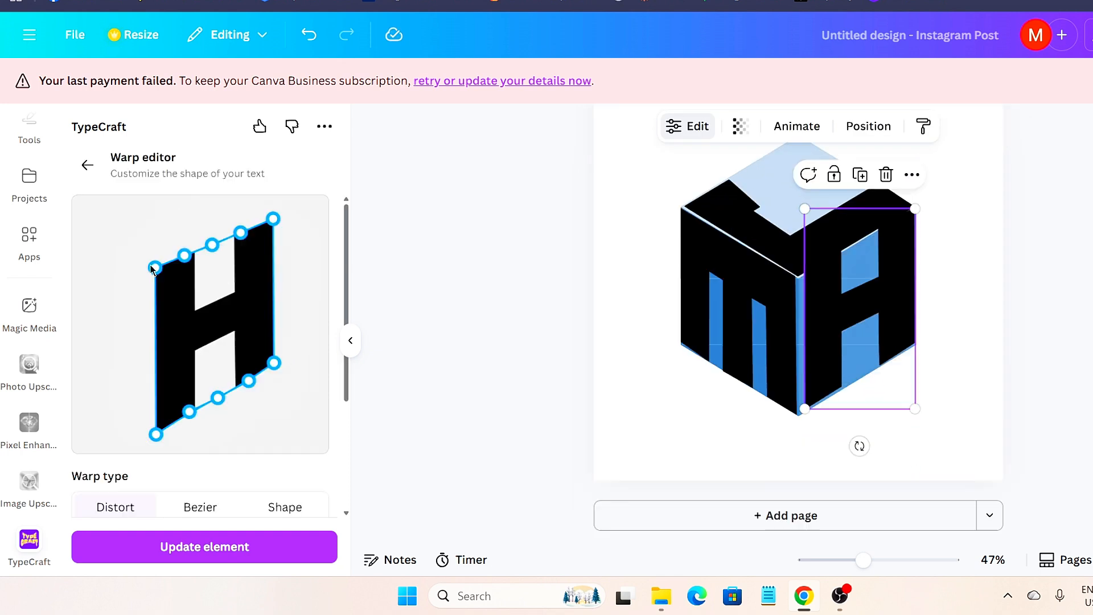
{"action": "left_click_drag", "start_coordinate": [182, 257], "coordinate": [185, 267]}
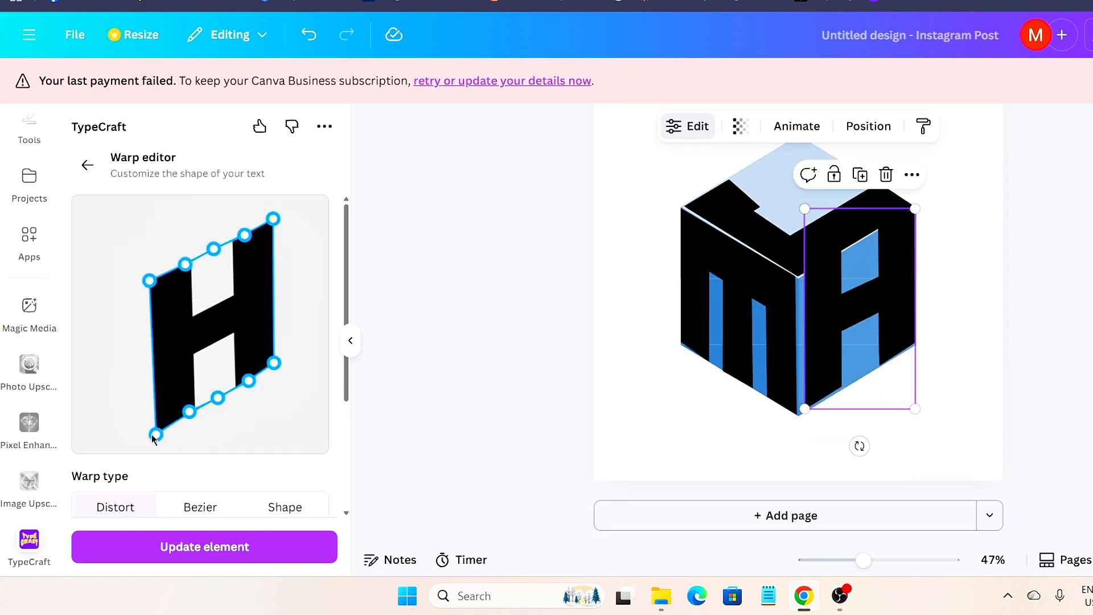
{"action": "left_click_drag", "start_coordinate": [156, 434], "coordinate": [148, 434]}
{"action": "left_click_drag", "start_coordinate": [149, 281], "coordinate": [141, 291]}
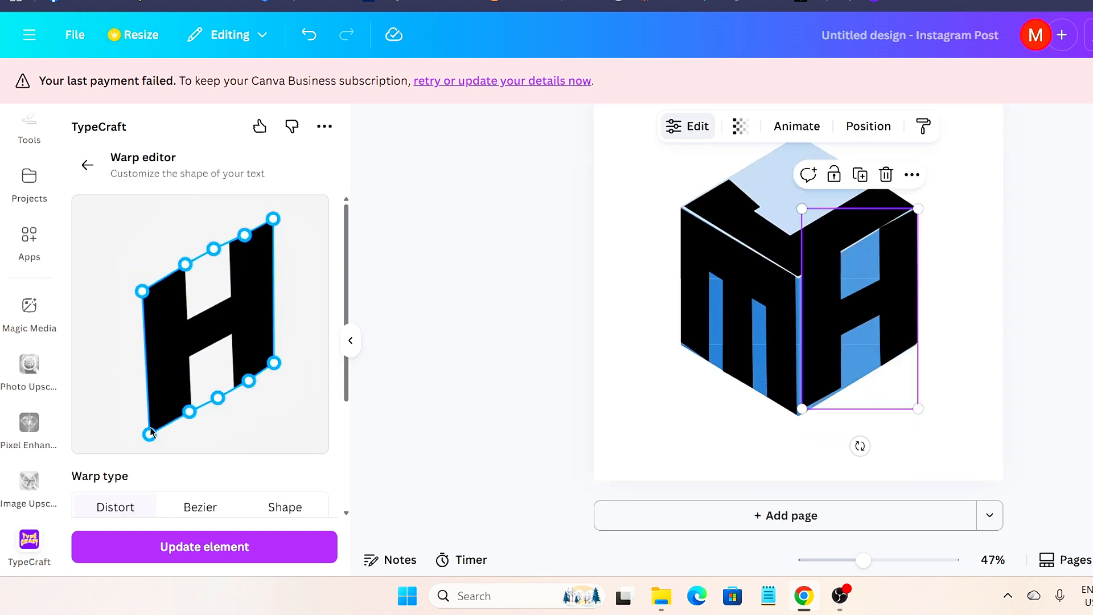
{"action": "left_click_drag", "start_coordinate": [149, 434], "coordinate": [139, 439]}
{"action": "left_click_drag", "start_coordinate": [189, 411], "coordinate": [176, 419]}
{"action": "left_click_drag", "start_coordinate": [217, 397], "coordinate": [210, 407]}
{"action": "left_click_drag", "start_coordinate": [273, 219], "coordinate": [270, 207]}
{"action": "left_click_drag", "start_coordinate": [242, 236], "coordinate": [241, 228]}
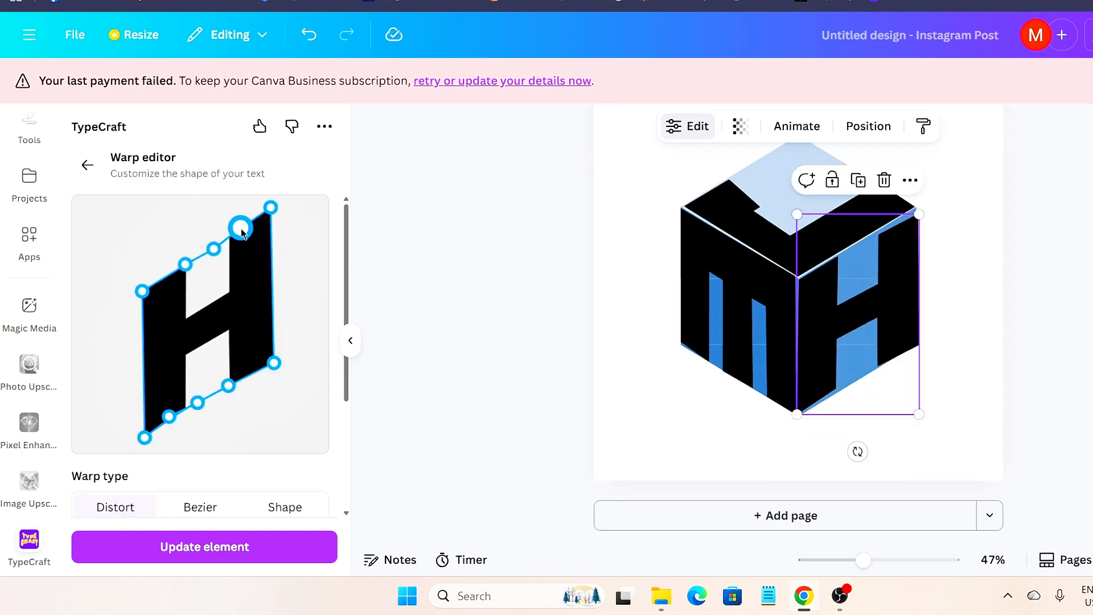
{"action": "left_click", "coordinate": [262, 547]}
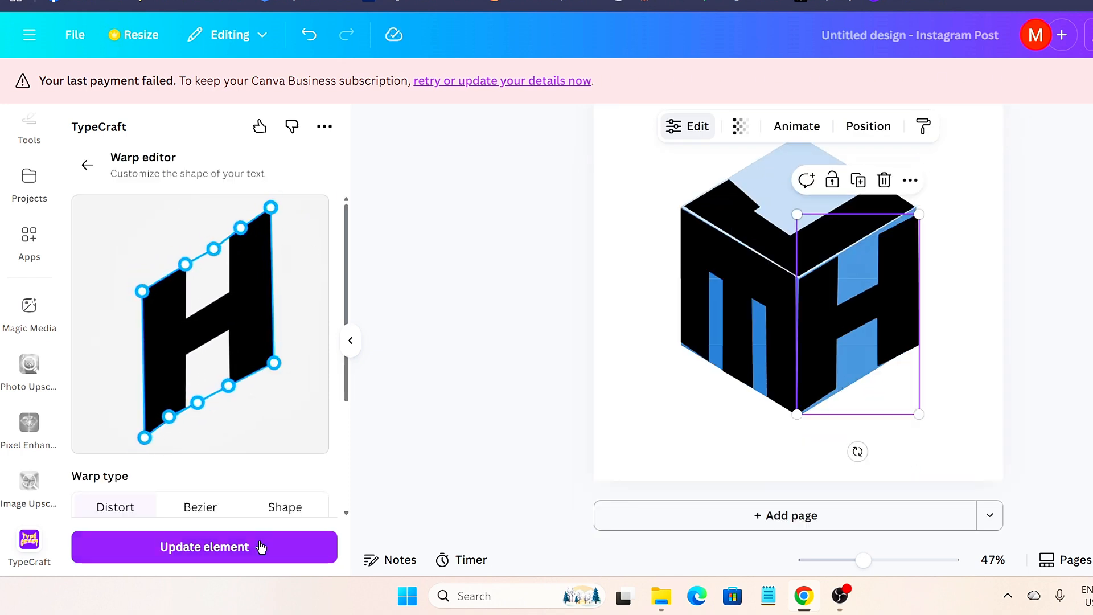
- Reopen the H's custom warp and apply the final shape
{"action": "scroll", "coordinate": [282, 408], "scroll_direction": "down", "scroll_amount": 5}
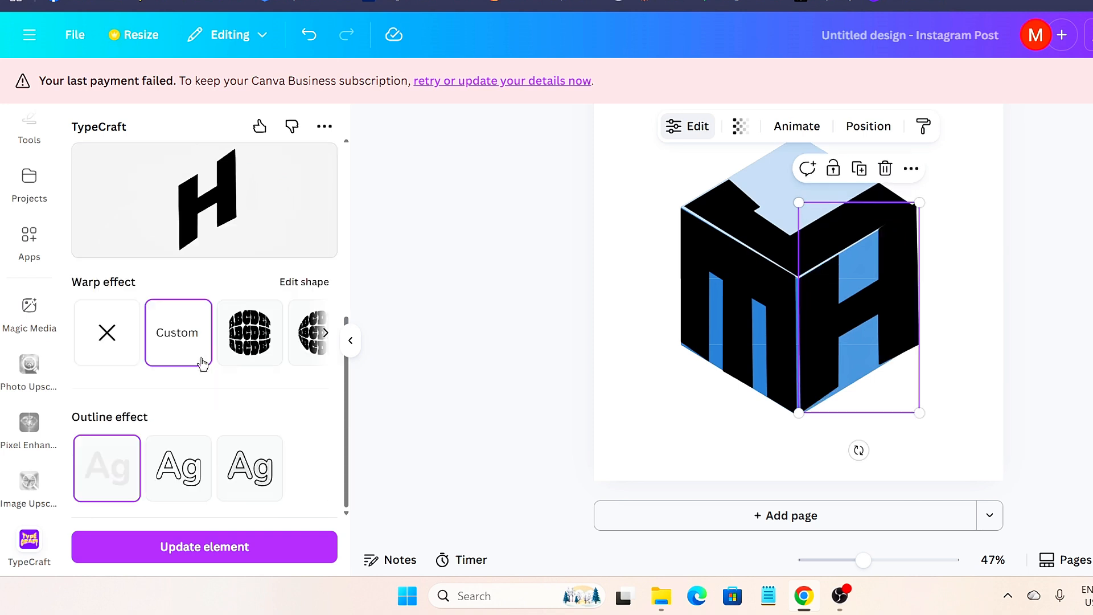
{"action": "left_click", "coordinate": [200, 358]}
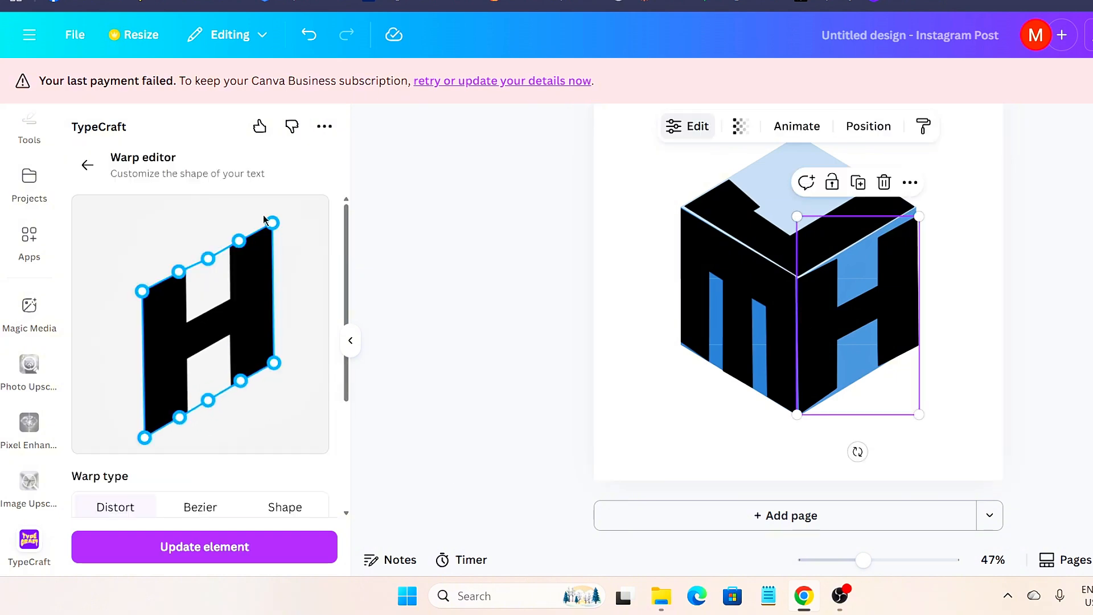
{"action": "left_click", "coordinate": [186, 547]}
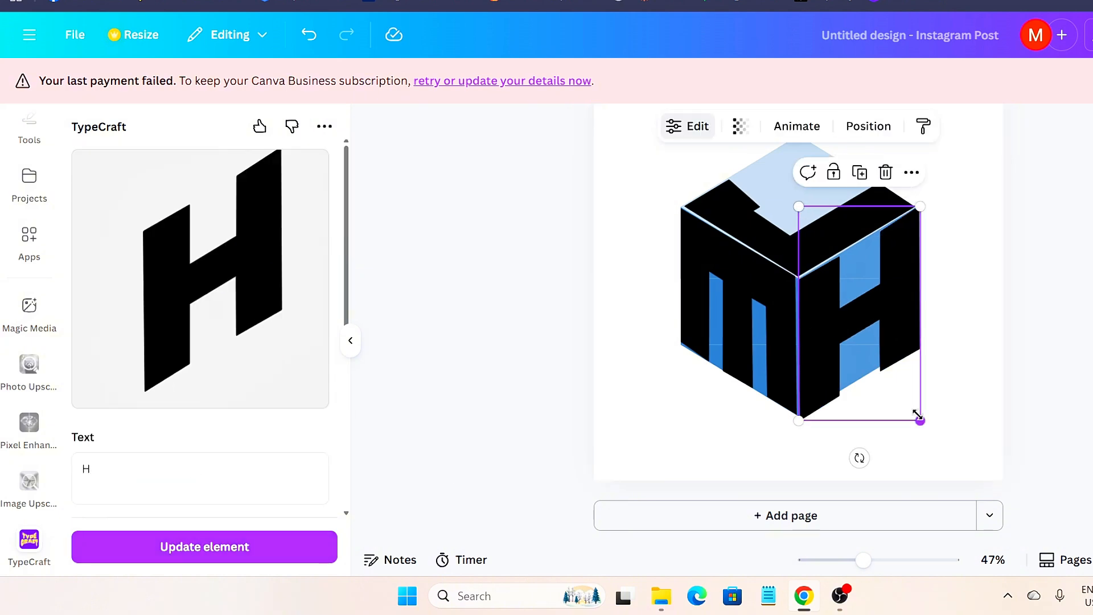
- Delete the blue cube layer from the Layers list
{"action": "left_click", "coordinate": [949, 328]}
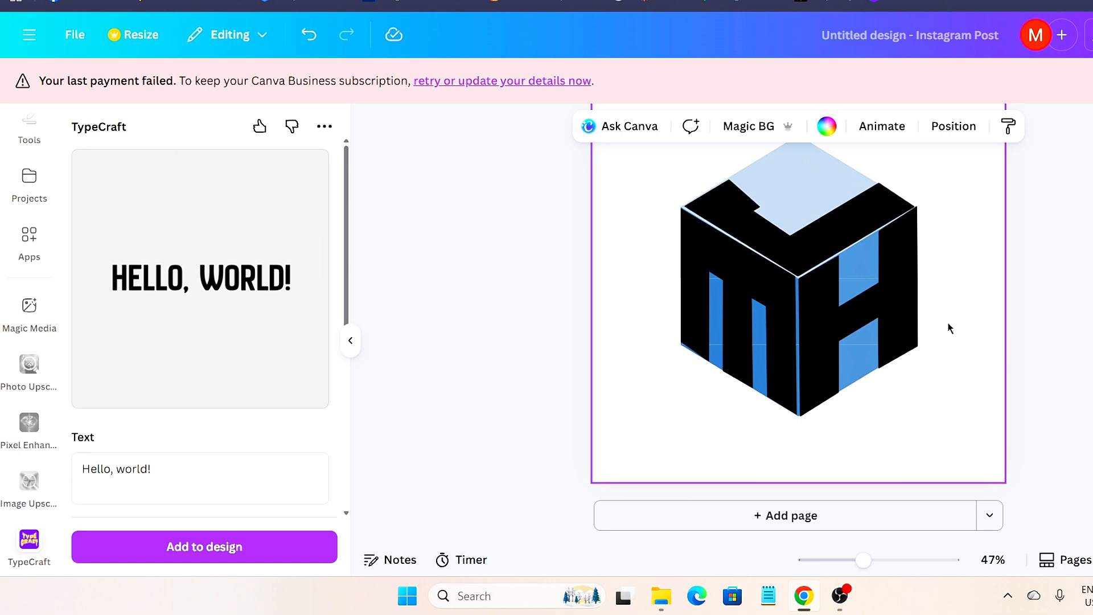
{"action": "left_click", "coordinate": [955, 126]}
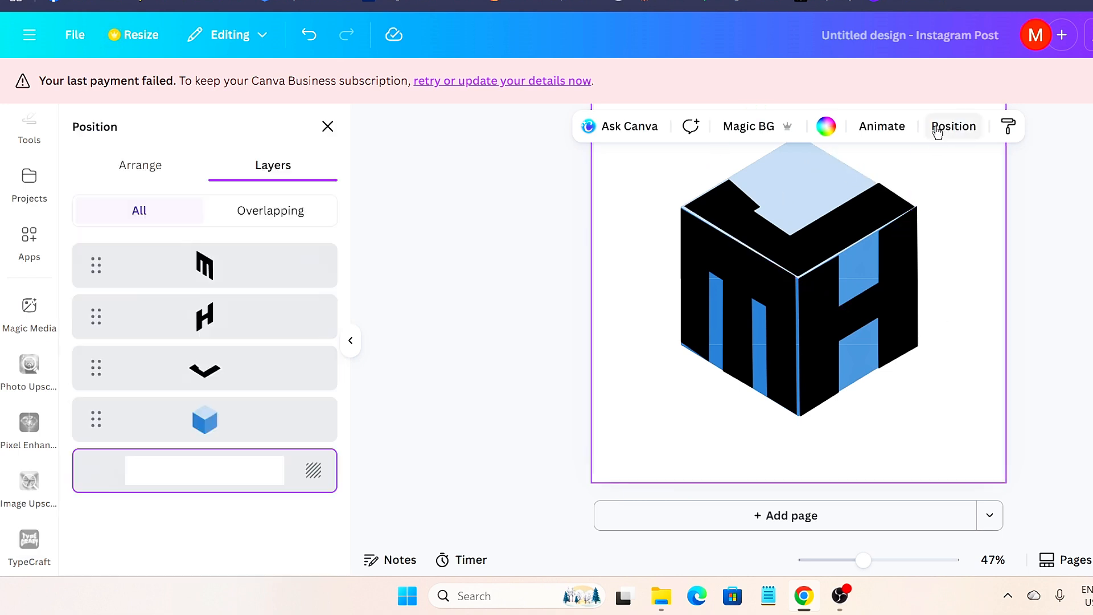
{"action": "left_click", "coordinate": [209, 414]}
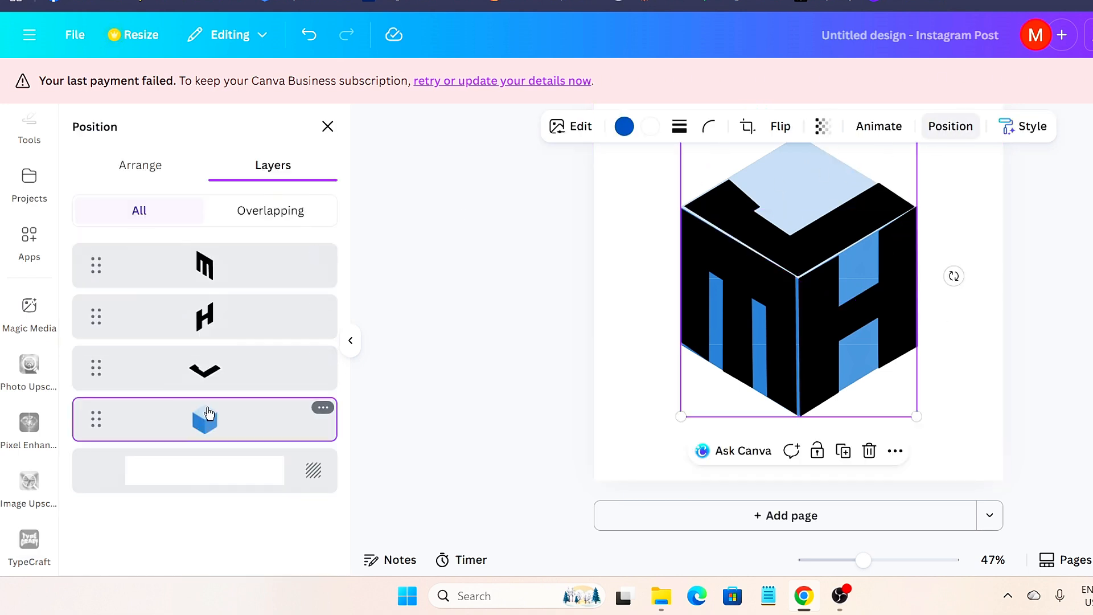
{"action": "left_click", "coordinate": [323, 407]}
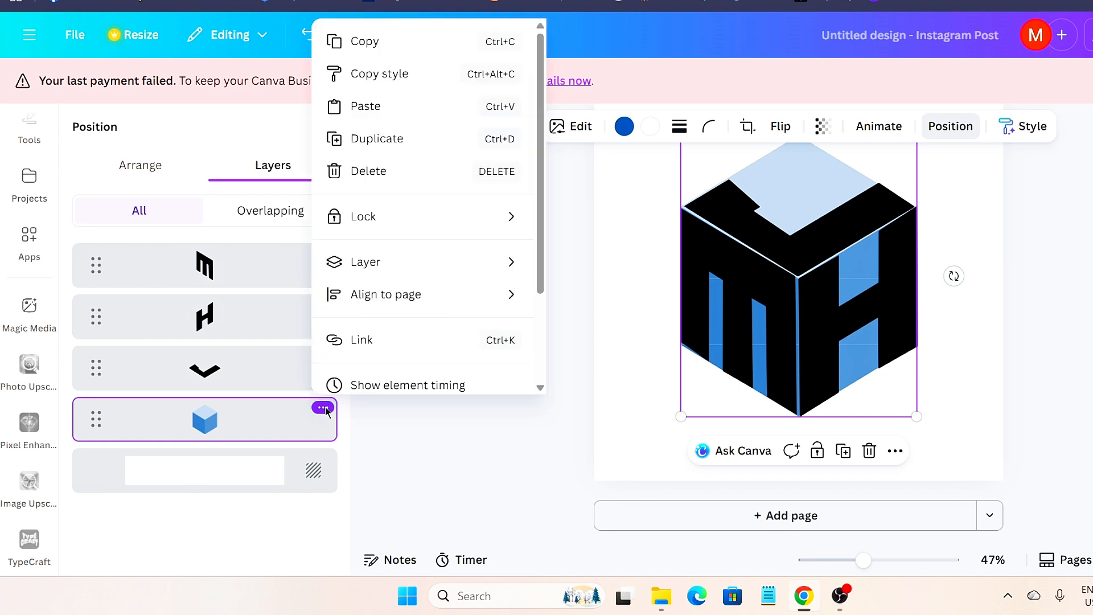
{"action": "left_click", "coordinate": [430, 168]}
- Select the black J, M and H logo pieces together and nudge them upward
{"action": "left_click_drag", "start_coordinate": [642, 230], "coordinate": [969, 504]}
{"action": "key", "text": "Up"}
{"action": "key", "text": "Up"}
{"action": "key", "text": "Up"}
{"action": "key", "text": "Up"}
{"action": "key", "text": "Up"}
{"action": "key", "text": "Up"}
{"action": "key", "text": "Up"}
{"action": "key", "text": "Up"}
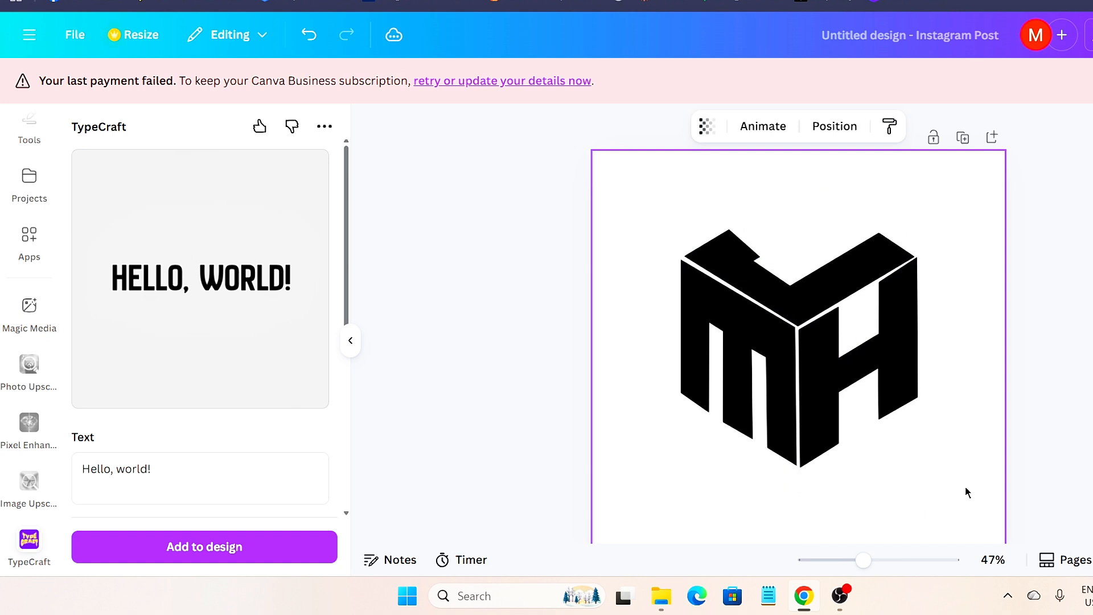
{"action": "scroll", "coordinate": [1054, 319], "scroll_direction": "up", "scroll_amount": 1}
{"action": "key", "text": "Up"}
{"action": "key", "text": "Up"}
{"action": "left_click", "coordinate": [903, 165]}
{"action": "scroll", "coordinate": [903, 166], "scroll_direction": "down", "scroll_amount": 1}
{"action": "scroll", "coordinate": [30, 214], "scroll_direction": "up", "scroll_amount": 2}
{"action": "scroll", "coordinate": [30, 214], "scroll_direction": "up", "scroll_amount": 2}
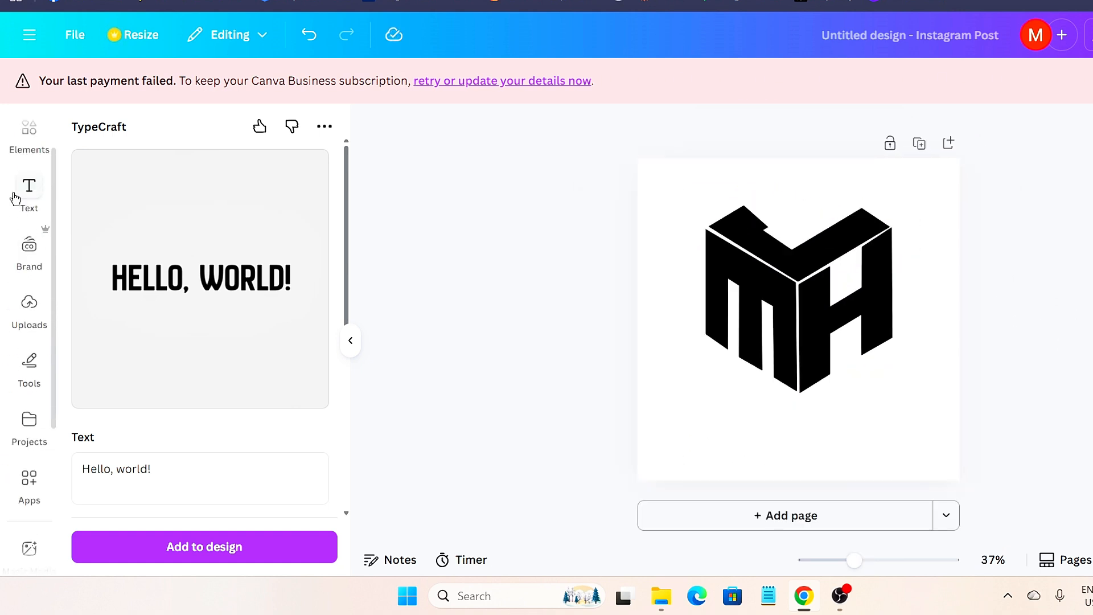
- Add a heading containing the owner's full name
{"action": "left_click", "coordinate": [14, 196]}
{"action": "left_click", "coordinate": [170, 391]}
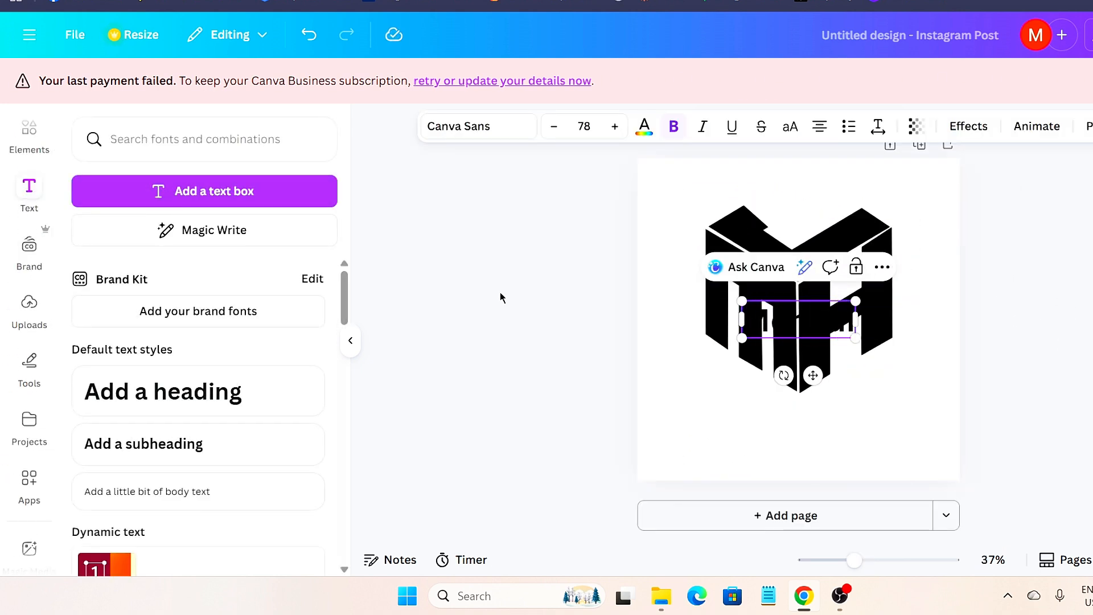
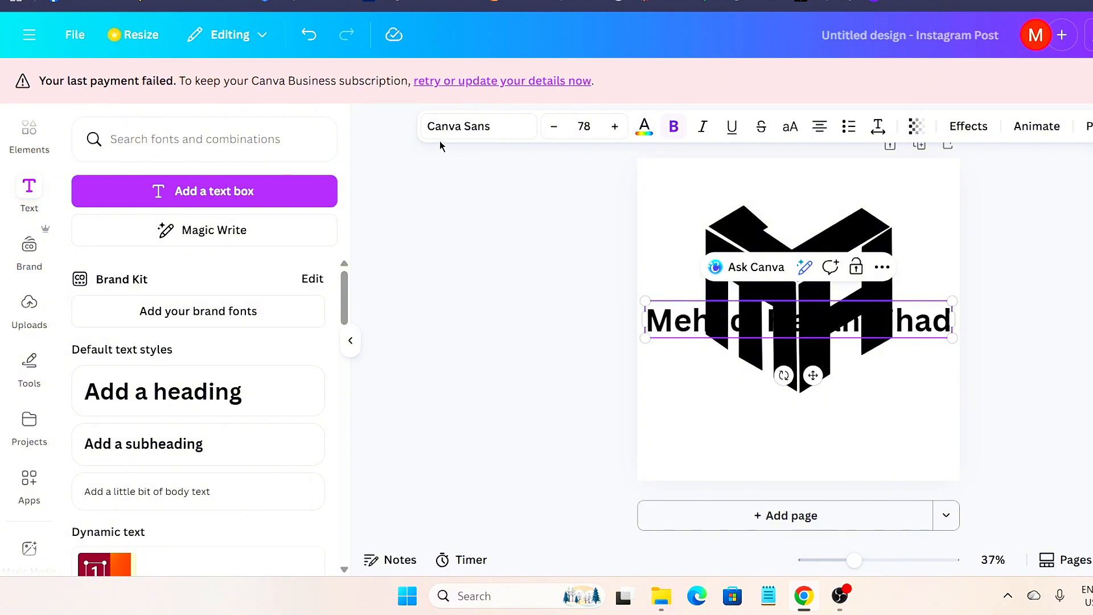
- Set the name heading to Poppins Bold at font size 57.6
{"action": "left_click", "coordinate": [451, 126]}
{"action": "scroll", "coordinate": [142, 370], "scroll_direction": "down", "scroll_amount": 3}
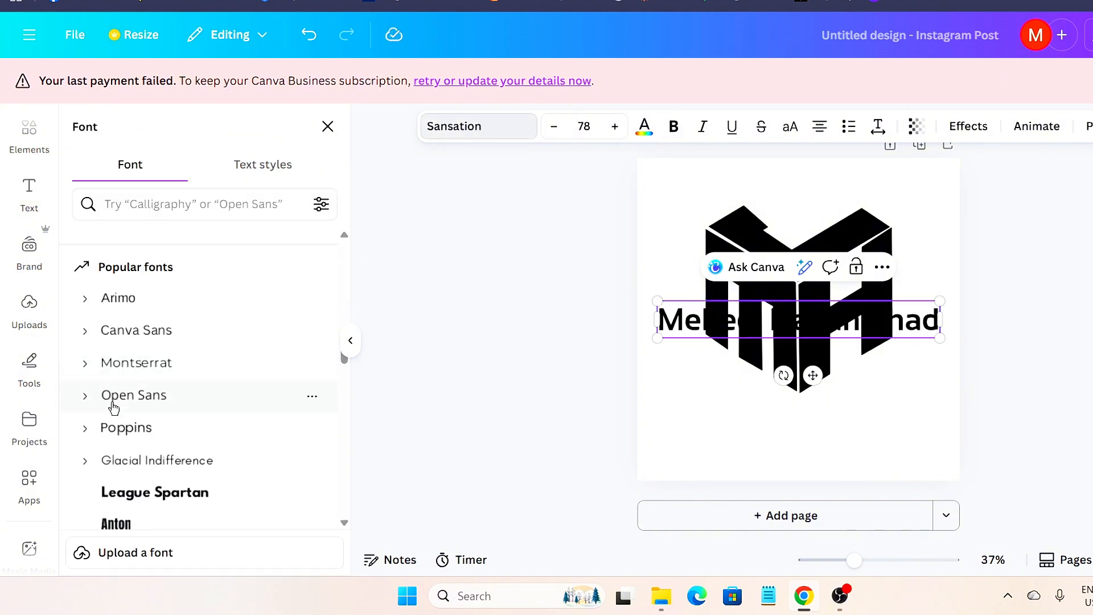
{"action": "left_click", "coordinate": [85, 433]}
{"action": "left_click", "coordinate": [112, 429]}
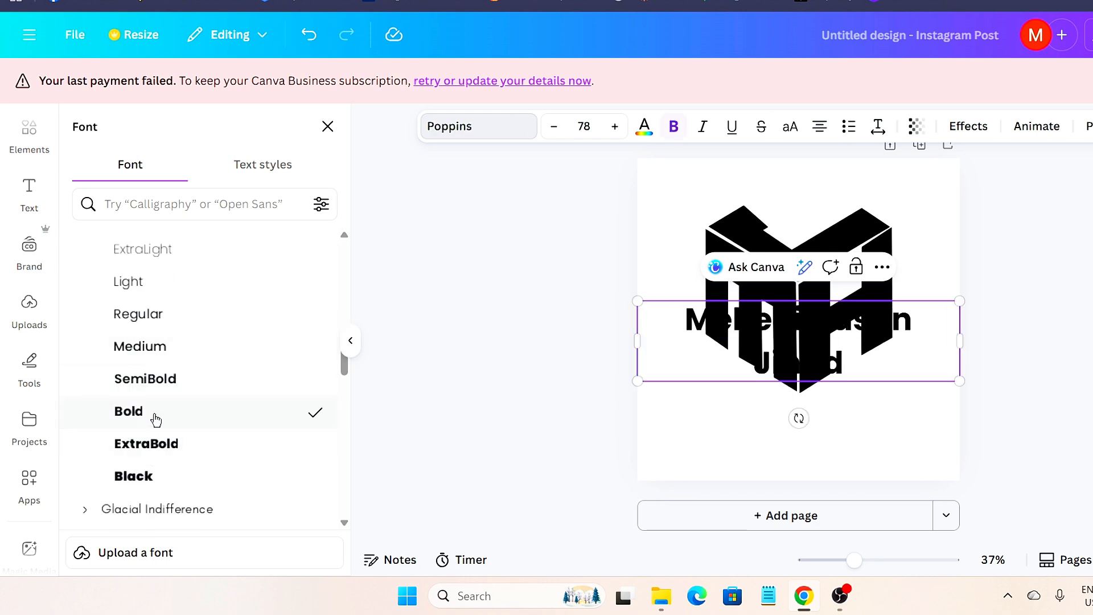
{"action": "left_click", "coordinate": [592, 127]}
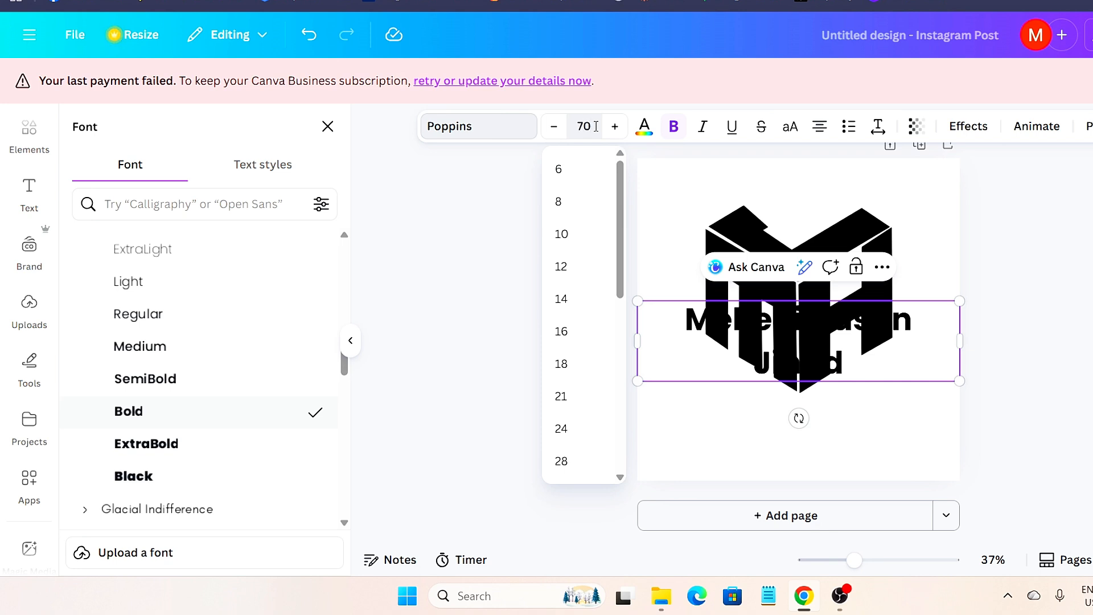
- Move the name below the logo, narrow it to one line and centre it
{"action": "left_click_drag", "start_coordinate": [905, 310], "coordinate": [905, 391]}
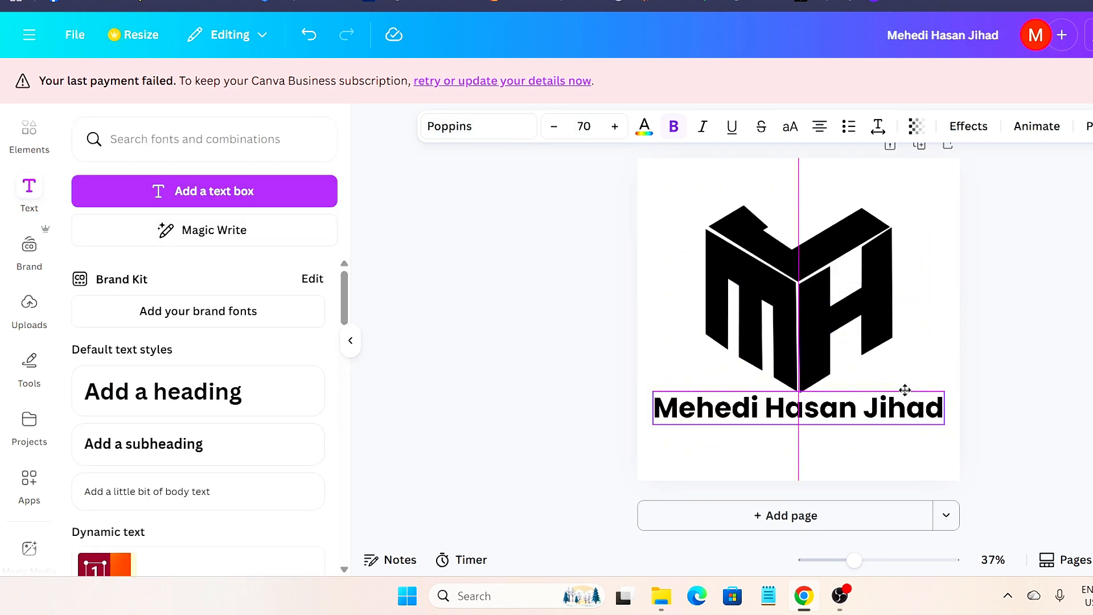
{"action": "left_click_drag", "start_coordinate": [945, 423], "coordinate": [893, 417]}
{"action": "left_click_drag", "start_coordinate": [804, 395], "coordinate": [841, 422]}
{"action": "left_click", "coordinate": [814, 447]}
{"action": "left_click", "coordinate": [751, 319]}
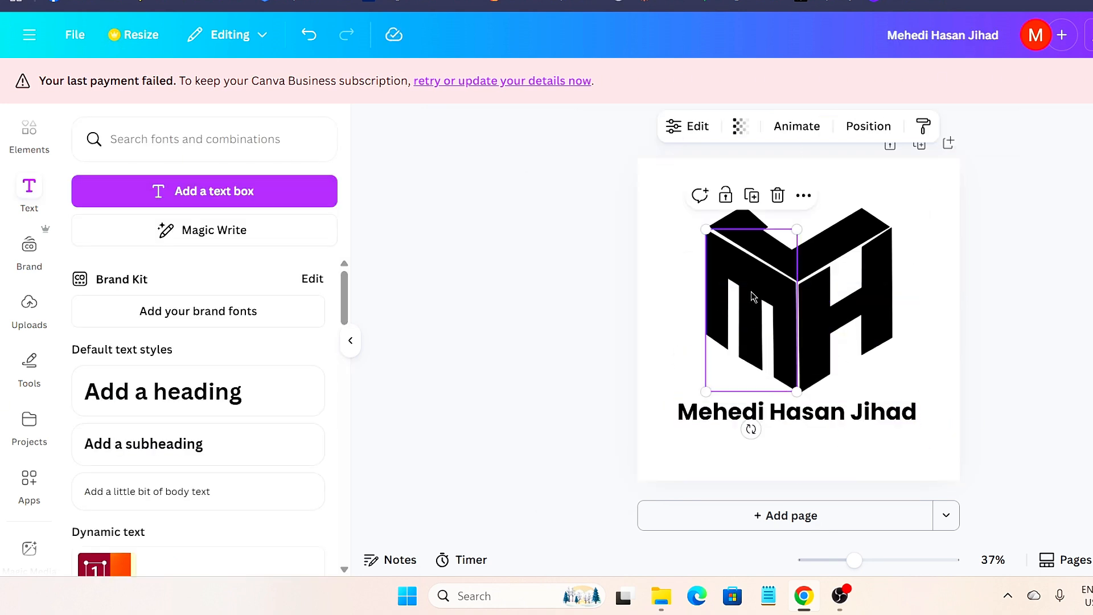
- Recolour the M face of the monogram grey
{"action": "left_click", "coordinate": [681, 137]}
{"action": "scroll", "coordinate": [245, 313], "scroll_direction": "down", "scroll_amount": 3}
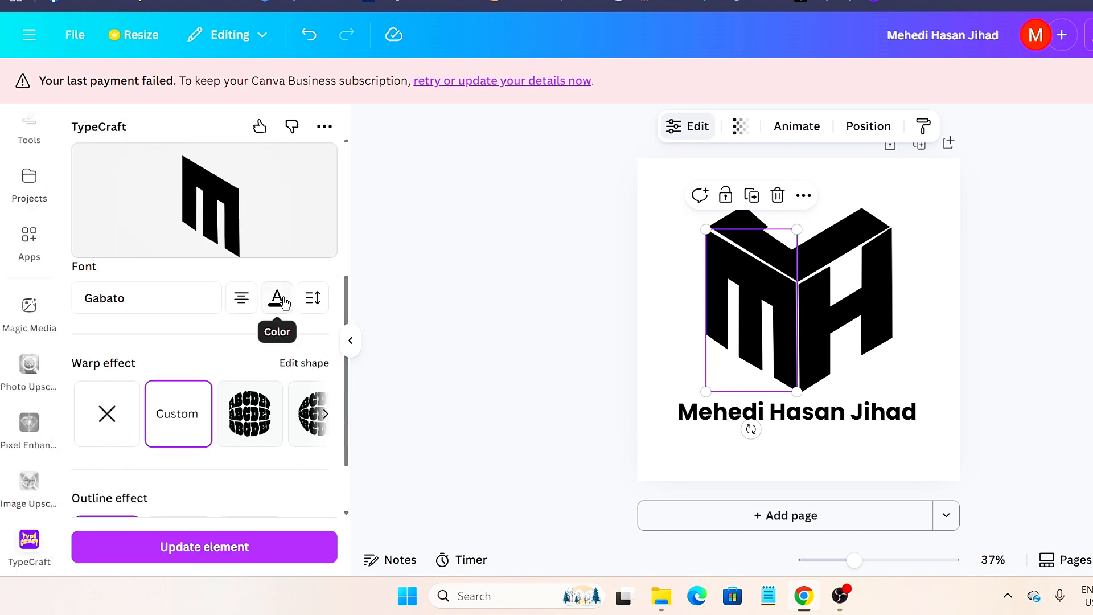
{"action": "left_click", "coordinate": [279, 300]}
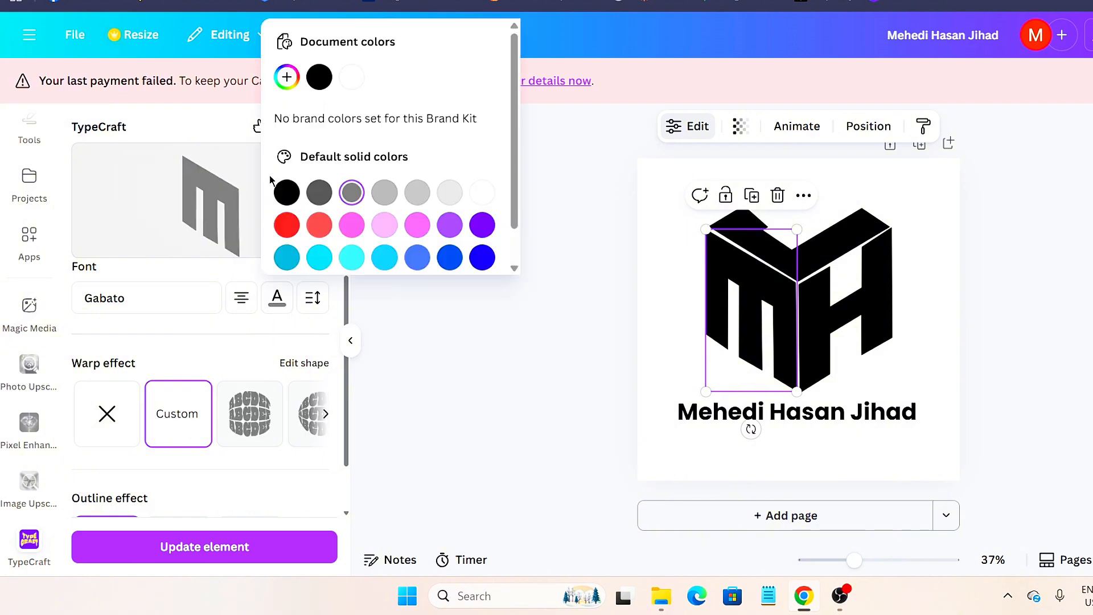
{"action": "left_click", "coordinate": [246, 548]}
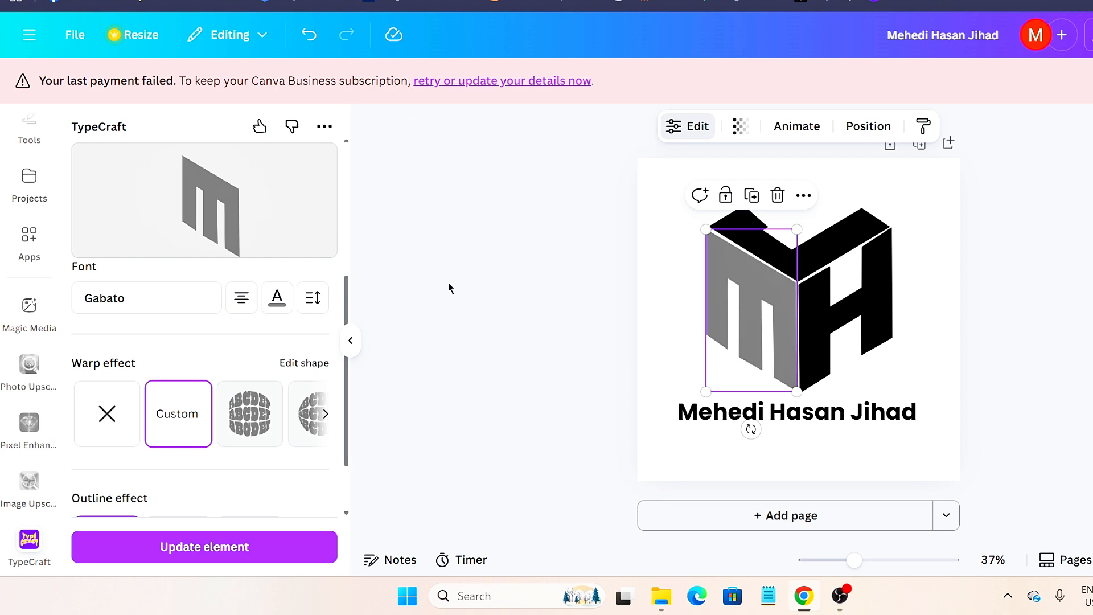
- Turn the top roof J face white
{"action": "left_click", "coordinate": [843, 228]}
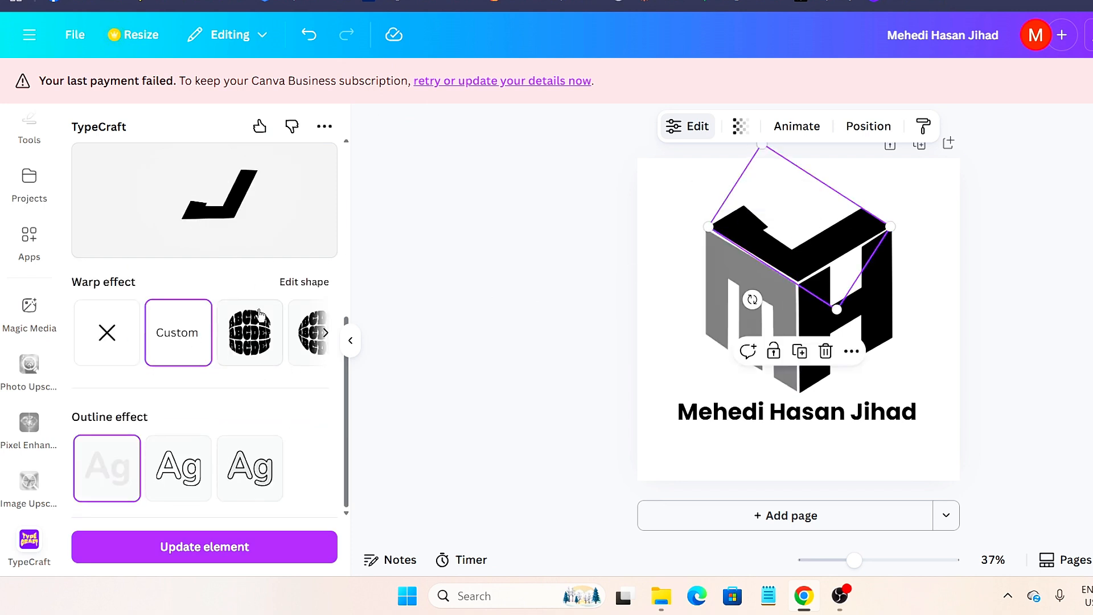
{"action": "left_click", "coordinate": [277, 460]}
{"action": "left_click", "coordinate": [482, 351]}
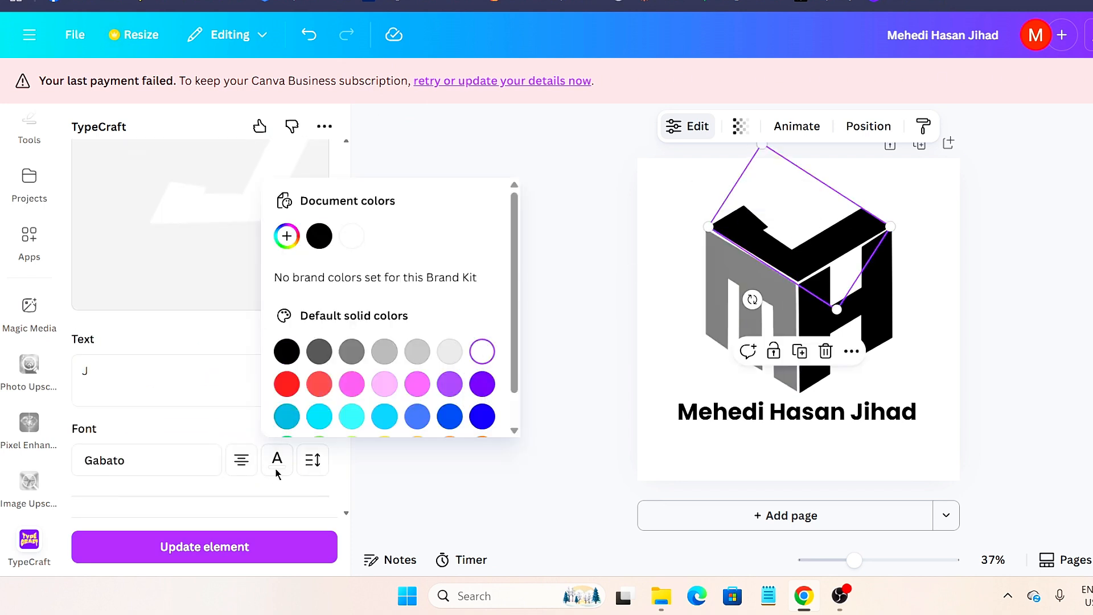
{"action": "left_click", "coordinate": [246, 548]}
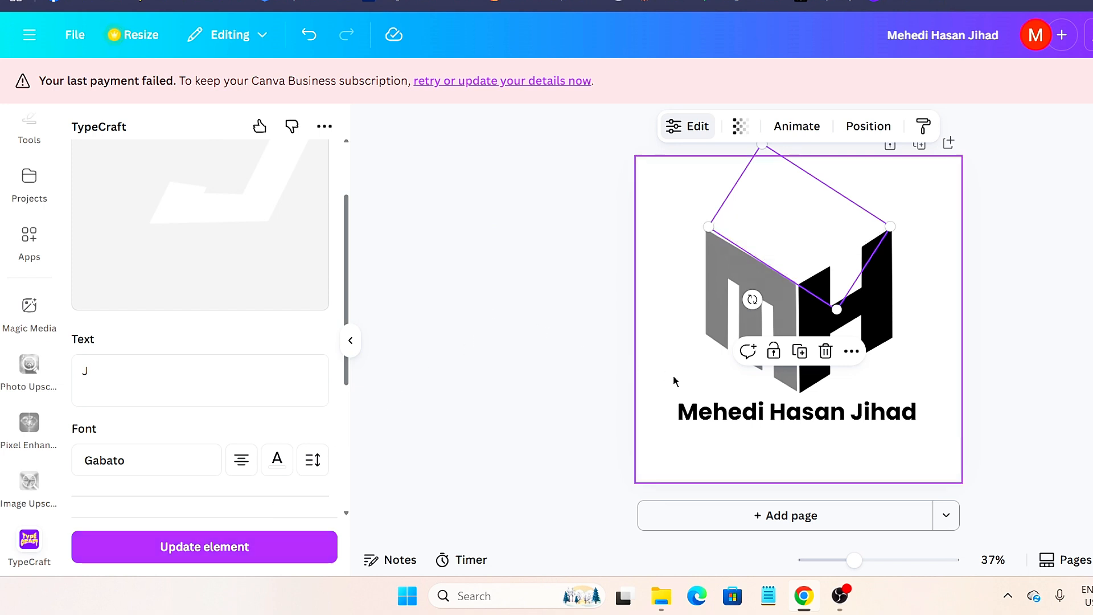
{"action": "left_click", "coordinate": [790, 420]}
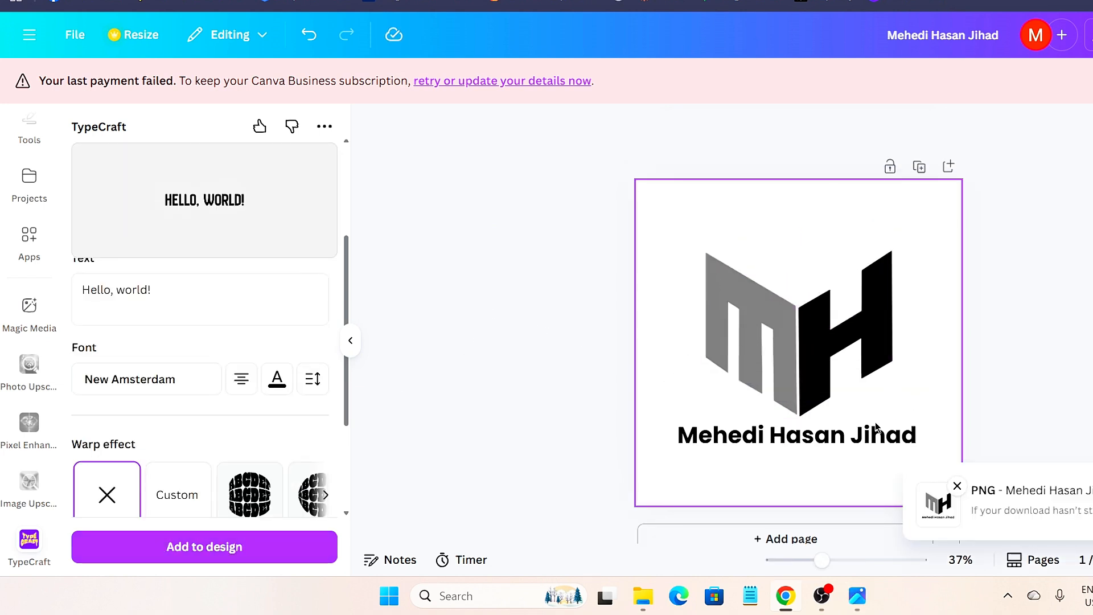
- Make the name text under the logo white
{"action": "left_click", "coordinate": [791, 435]}
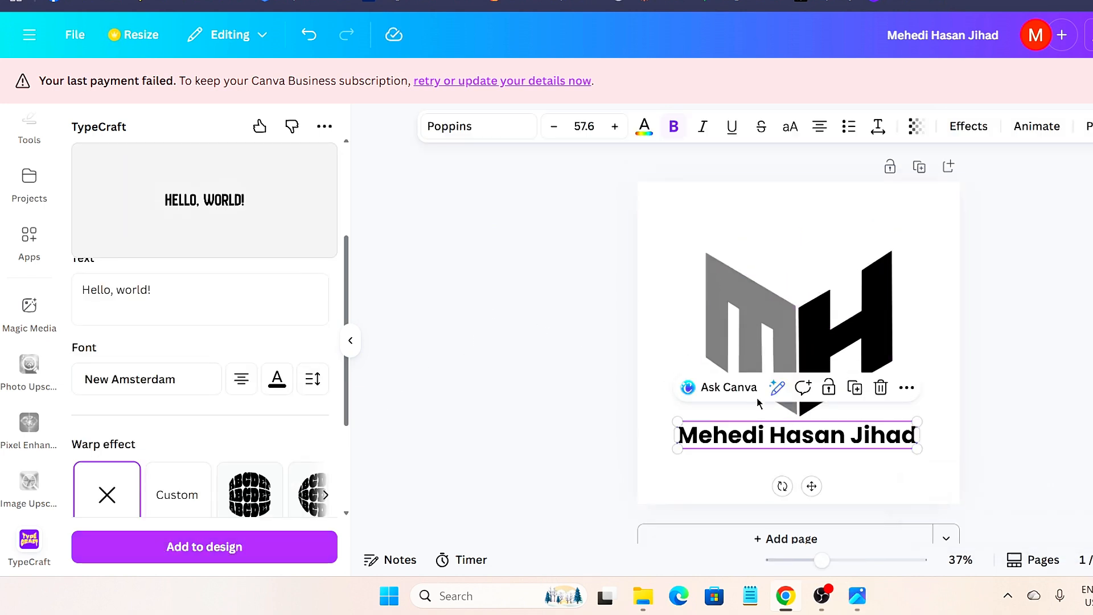
{"action": "left_click", "coordinate": [646, 128]}
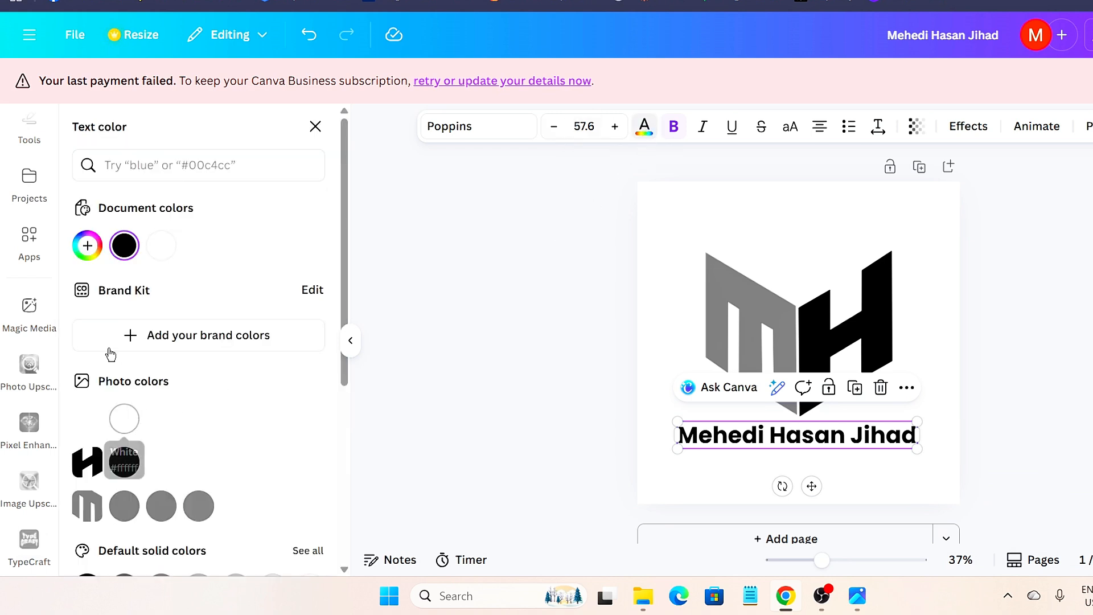
{"action": "left_click", "coordinate": [125, 421]}
{"action": "left_click", "coordinate": [541, 292]}
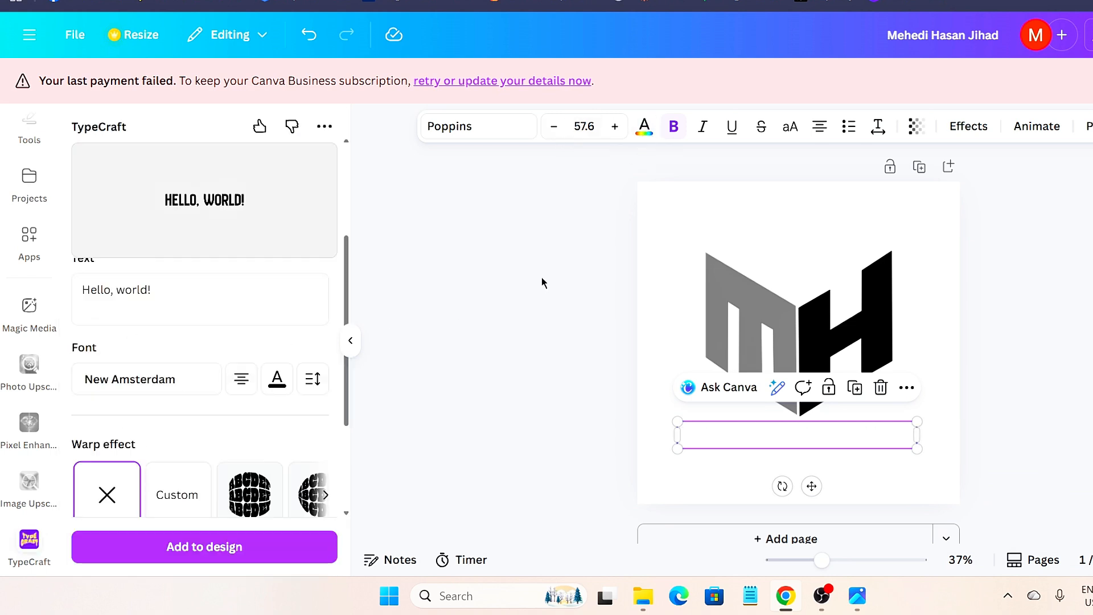
{"action": "left_click", "coordinate": [1016, 226]}
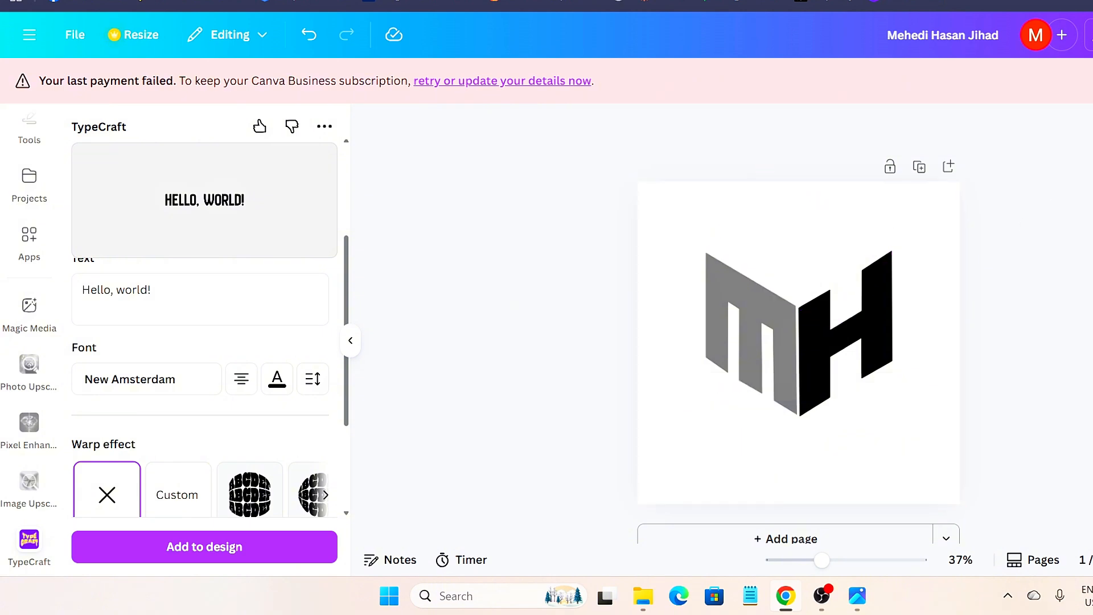
- Download the design as a PNG with a transparent background
{"action": "left_click", "coordinate": [1092, 35]}
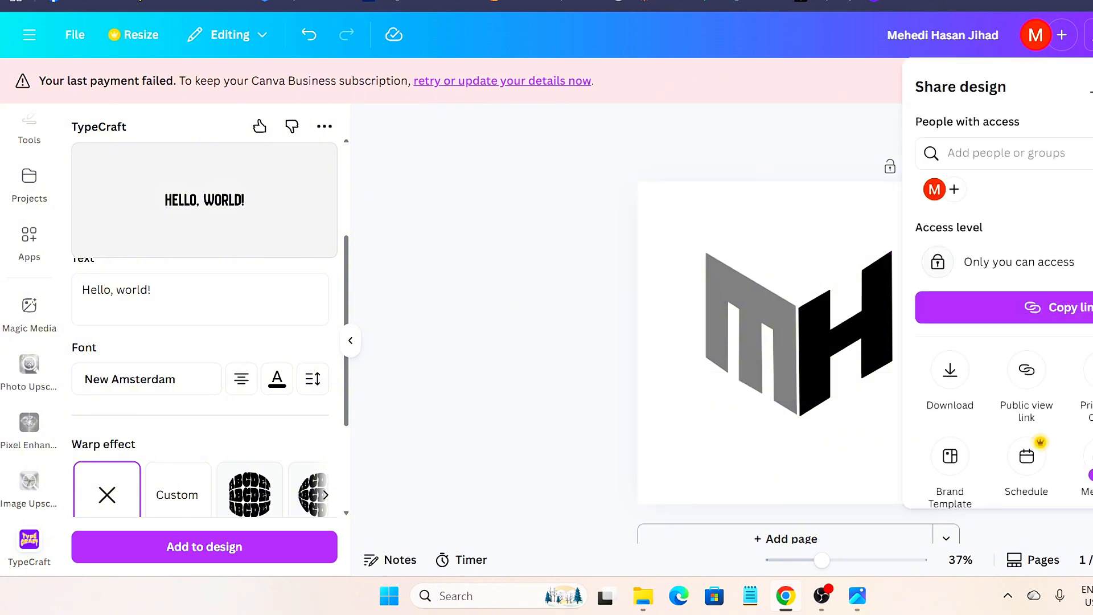
{"action": "left_click", "coordinate": [950, 373]}
{"action": "left_click", "coordinate": [936, 313]}
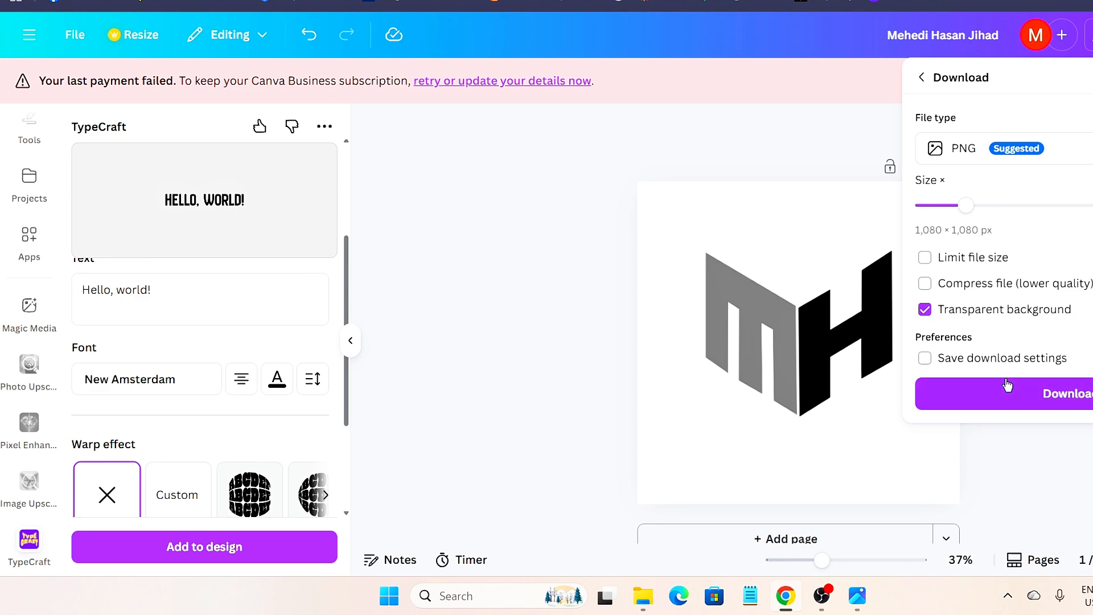
{"action": "left_click", "coordinate": [1013, 394]}
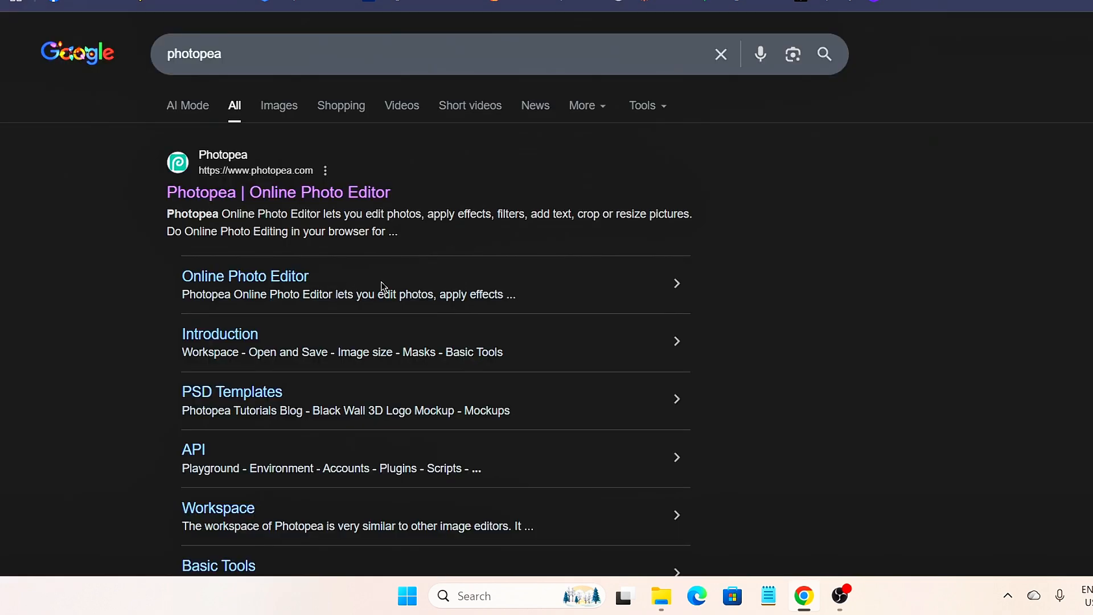
- Go to Photopea from the Google results and load the Office Glass Logo Mockup template
{"action": "left_click", "coordinate": [254, 172]}
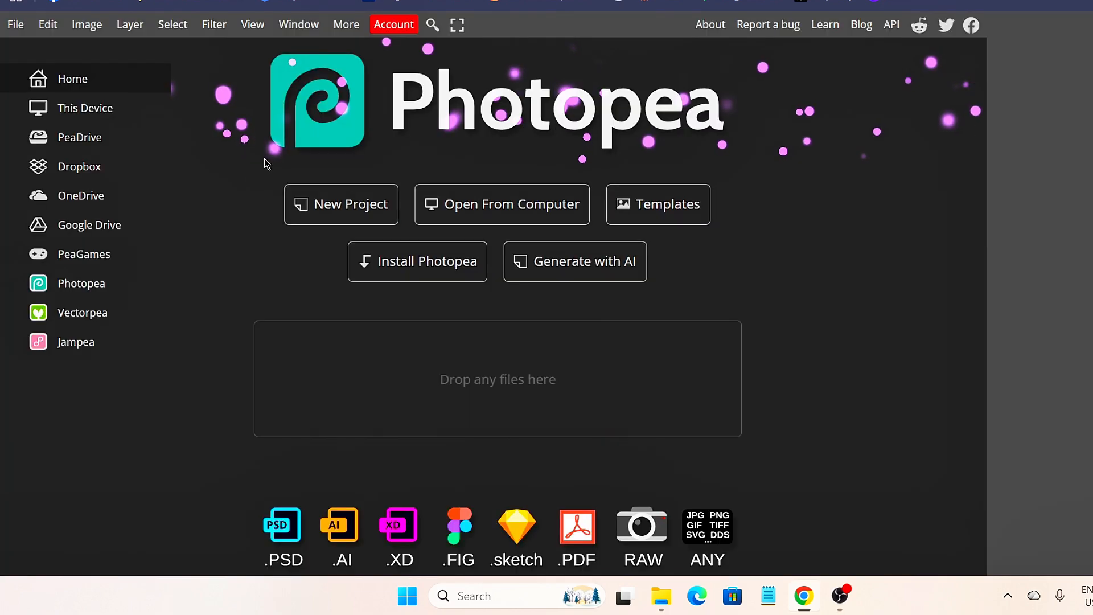
{"action": "left_click", "coordinate": [677, 203]}
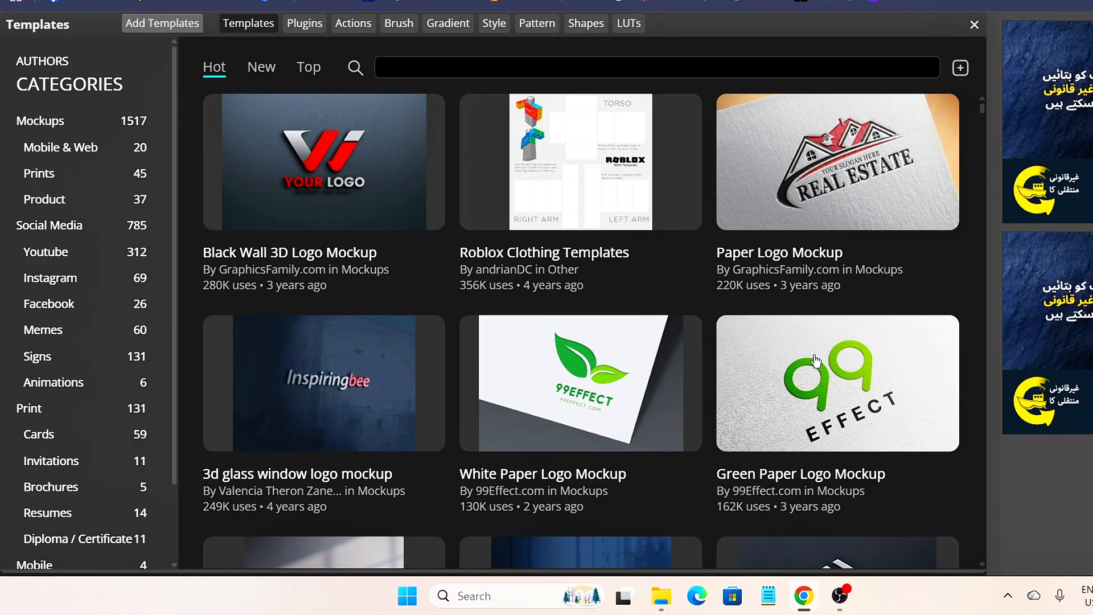
{"action": "scroll", "coordinate": [681, 346], "scroll_direction": "down", "scroll_amount": 8}
{"action": "scroll", "coordinate": [805, 297], "scroll_direction": "down", "scroll_amount": 1}
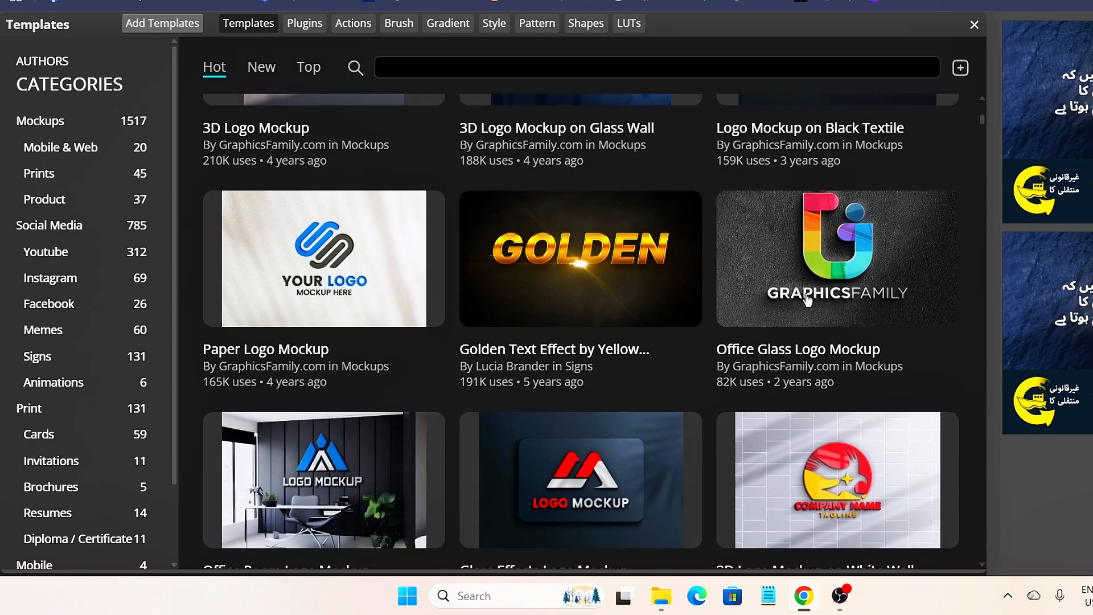
{"action": "left_click", "coordinate": [805, 296]}
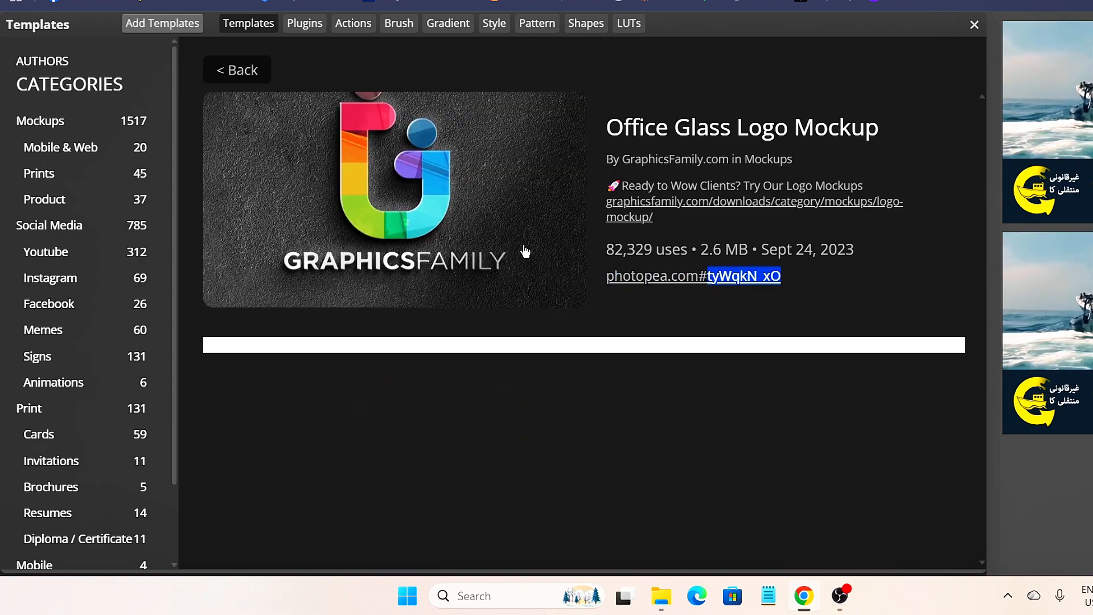
{"action": "left_click", "coordinate": [451, 196]}
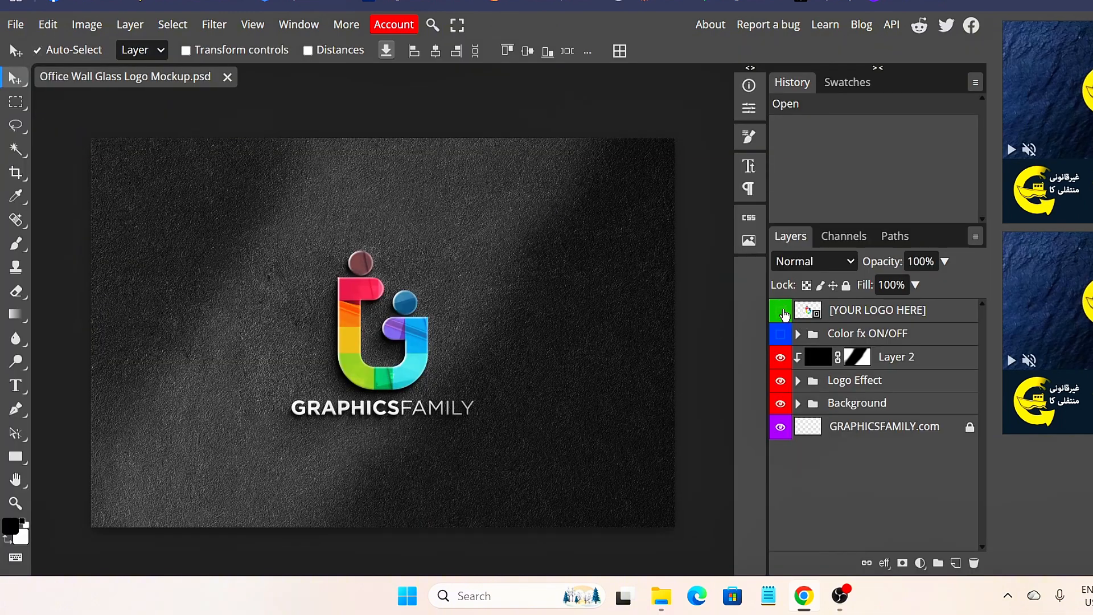
- Edit the [YOUR LOGO HERE] smart object, hide the GRAPHICSFAMILY sample and place the MH PNG
{"action": "double_click", "coordinate": [805, 310]}
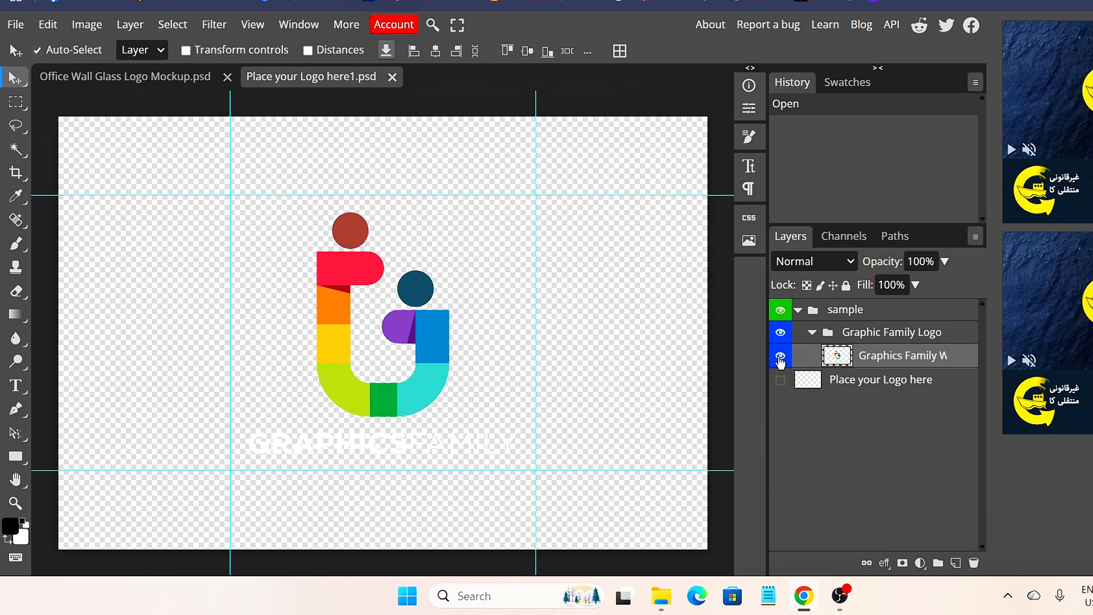
{"action": "left_click", "coordinate": [781, 357]}
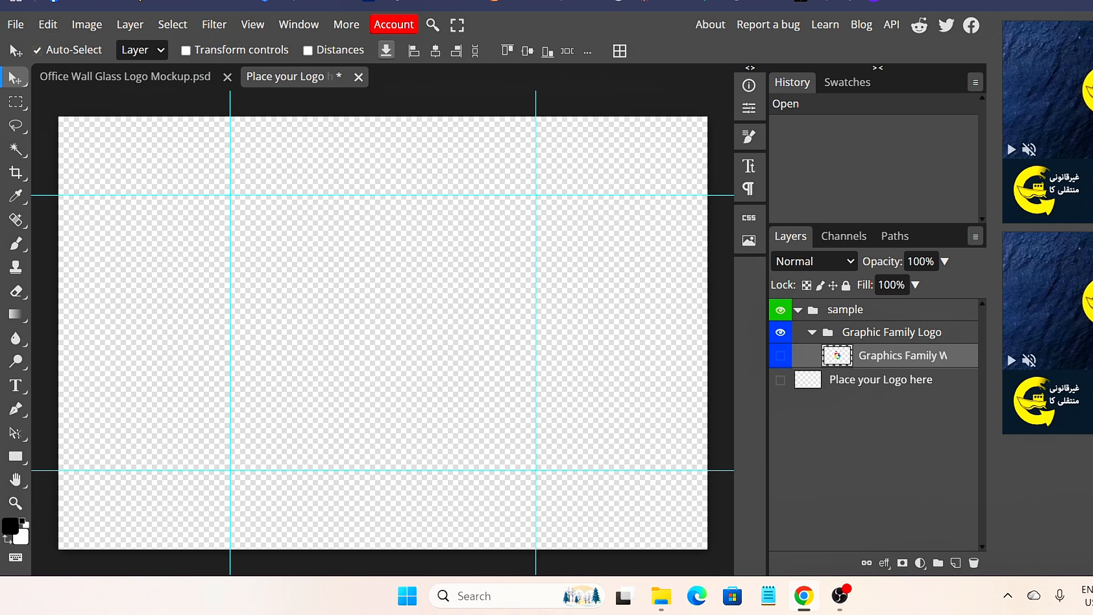
{"action": "left_click", "coordinate": [15, 24]}
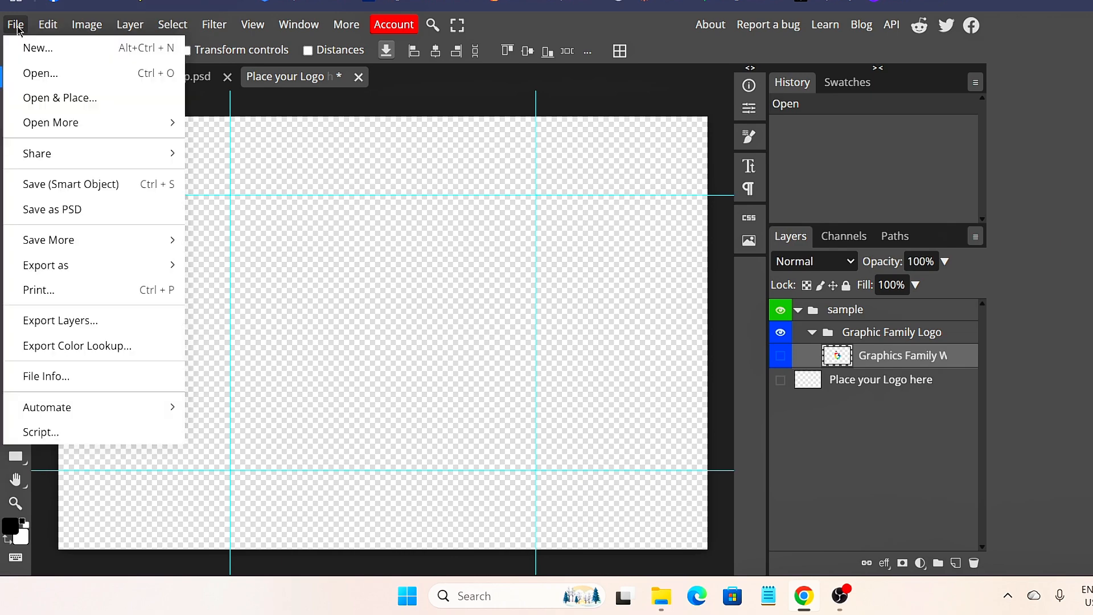
{"action": "left_click", "coordinate": [94, 103]}
{"action": "double_click", "coordinate": [188, 97]}
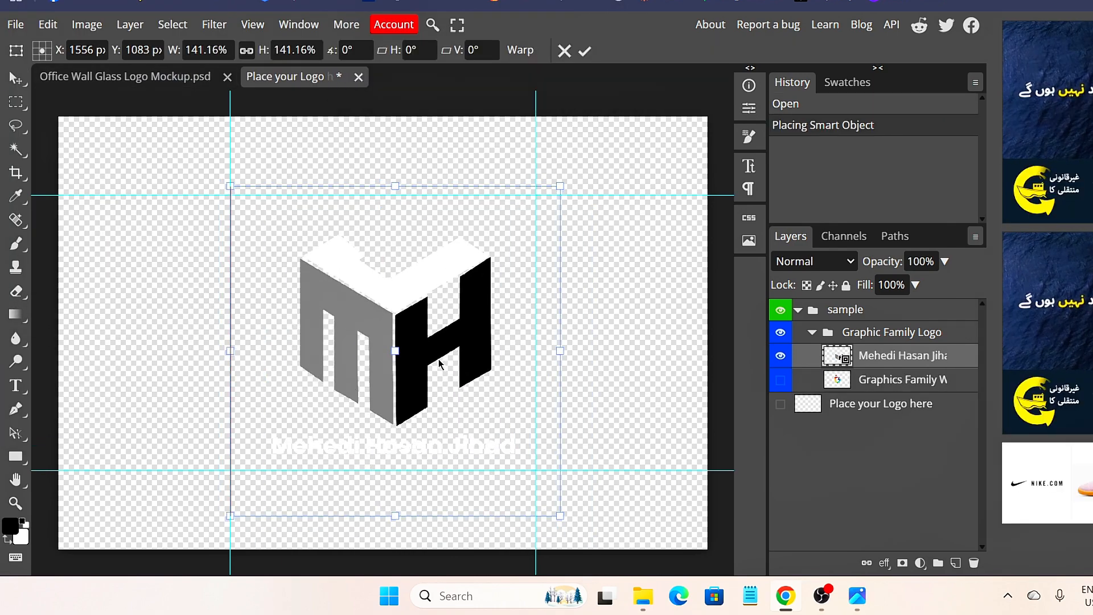
- Scale the placed logo to about 118% and centre it between the guides
{"action": "left_click_drag", "start_coordinate": [438, 359], "coordinate": [439, 368]}
{"action": "left_click_drag", "start_coordinate": [560, 524], "coordinate": [505, 471]}
{"action": "left_click_drag", "start_coordinate": [405, 353], "coordinate": [420, 353]}
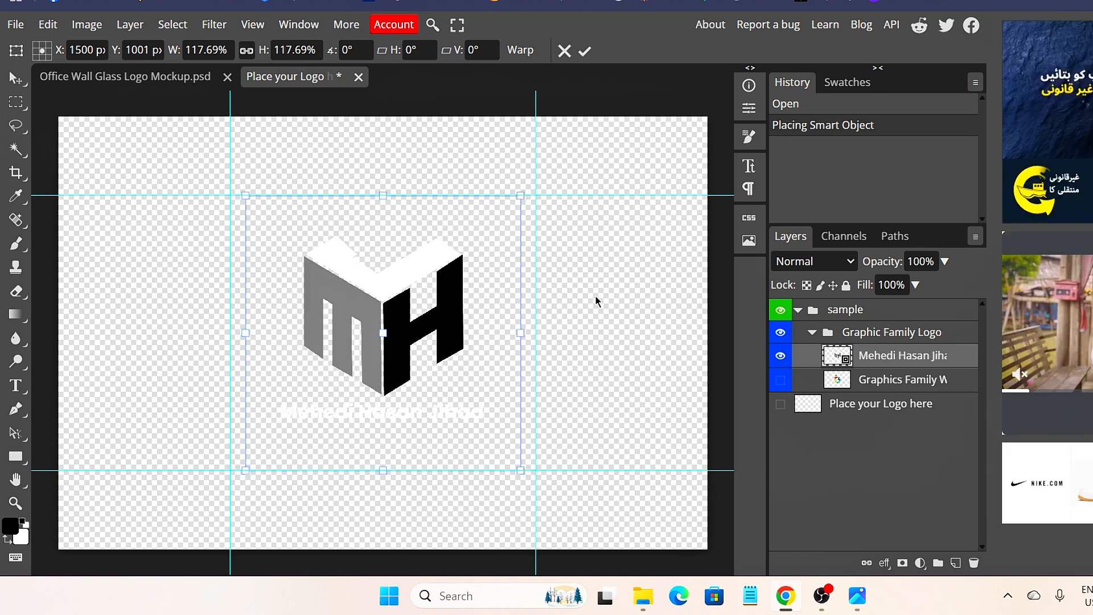
{"action": "left_click", "coordinate": [16, 24]}
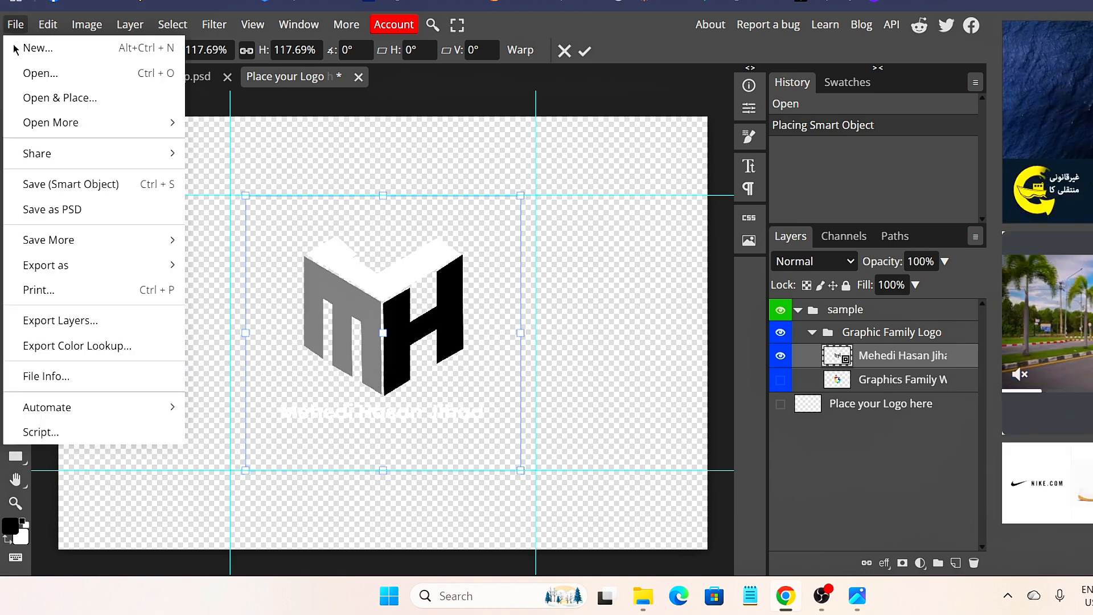
- Save the smart object and return to the Office Wall Glass Logo Mockup document
{"action": "left_click", "coordinate": [93, 190]}
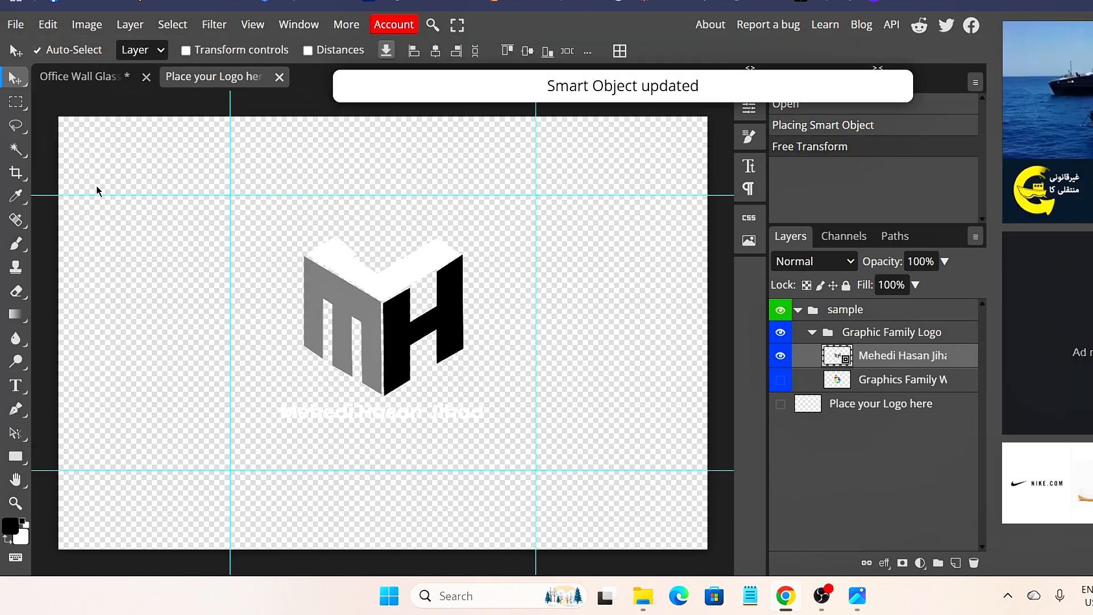
{"action": "left_click", "coordinate": [84, 76]}
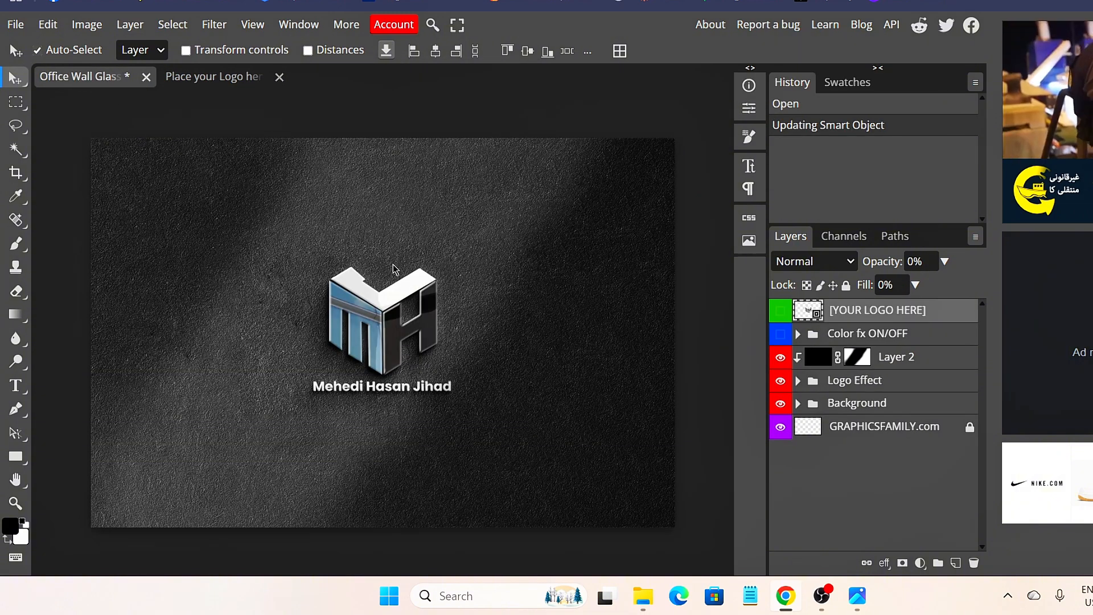